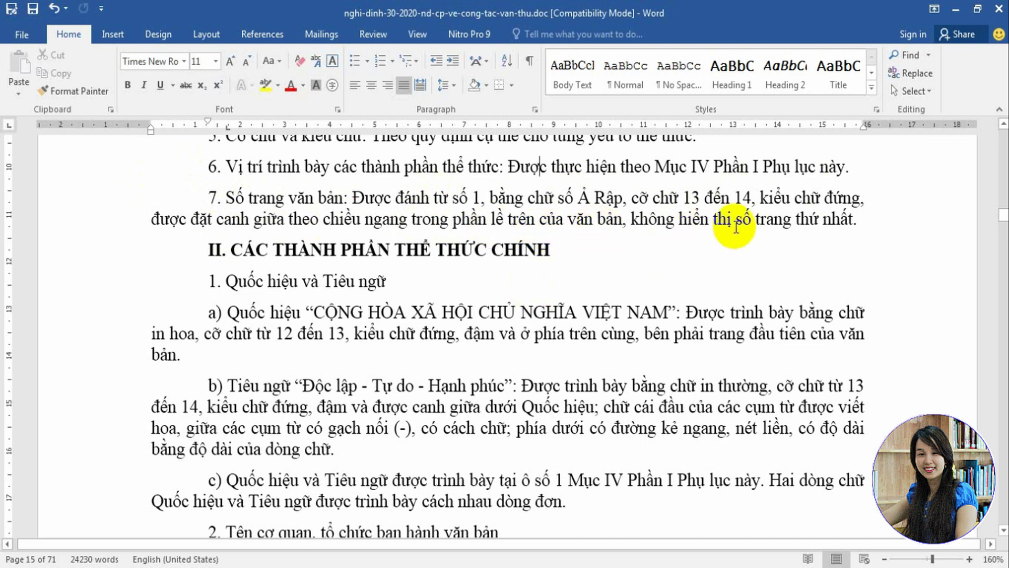
- Return to page 1 of the decree, showing the CHÍNH PHỦ heading and NGHỊ ĐỊNH title
{"action": "scroll", "coordinate": [773, 321], "scroll_direction": "up", "scroll_amount": 3}
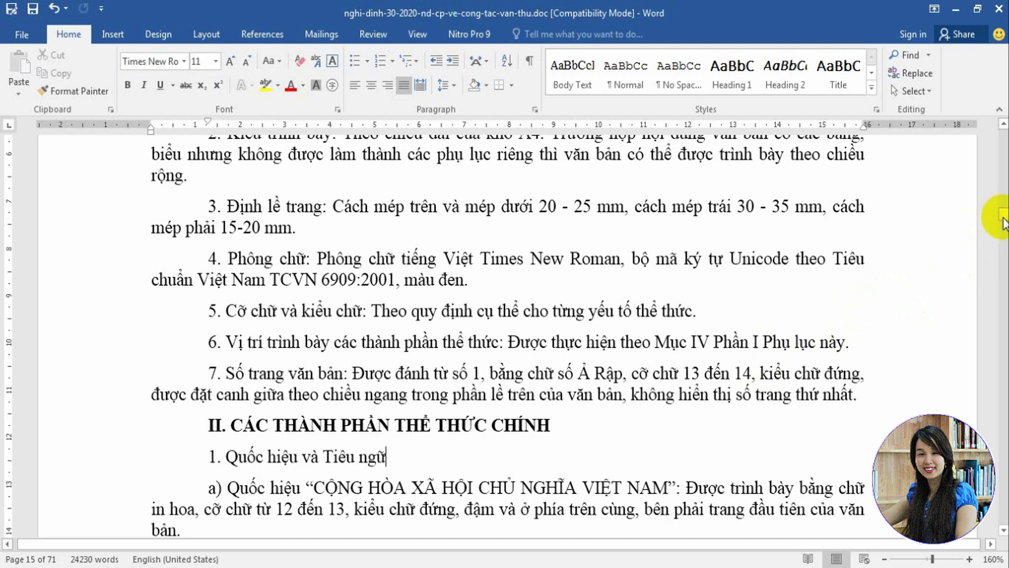
{"action": "left_click_drag", "start_coordinate": [1003, 218], "coordinate": [1001, 126]}
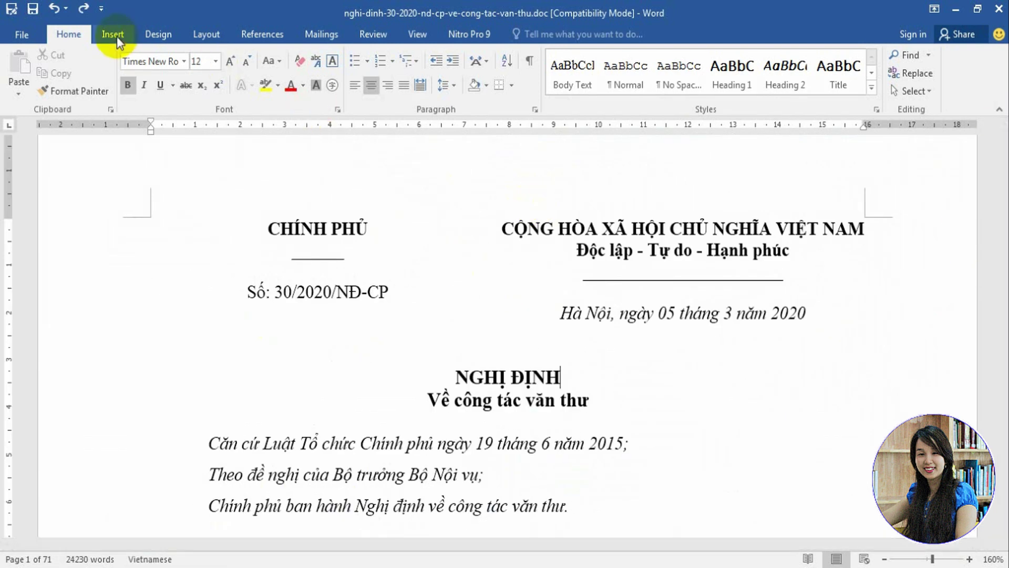
- Insert a centred Plain Number 2 page number at the top of the page
{"action": "left_click", "coordinate": [116, 33]}
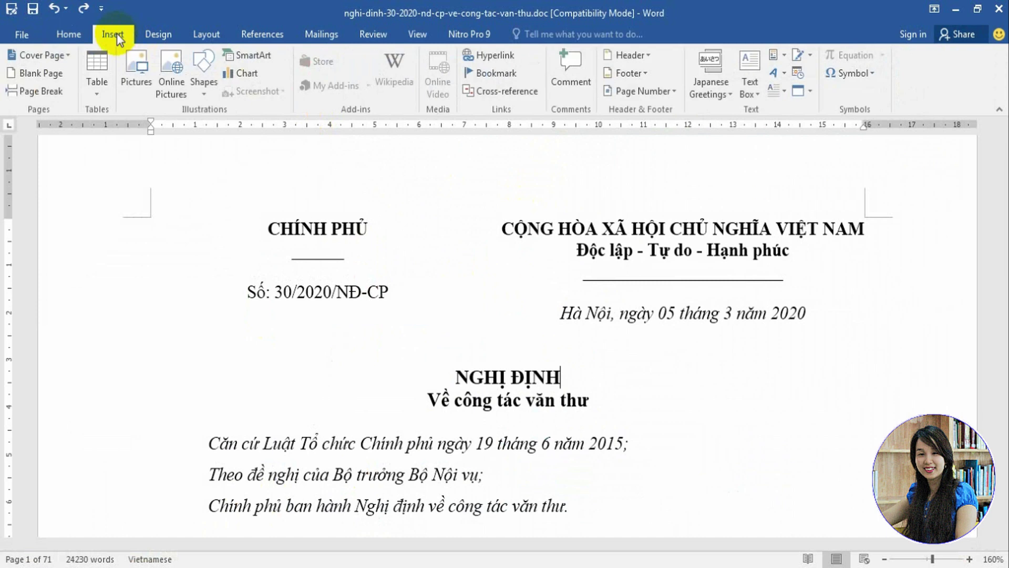
{"action": "left_click", "coordinate": [677, 90]}
{"action": "mouse_move", "coordinate": [648, 111]}
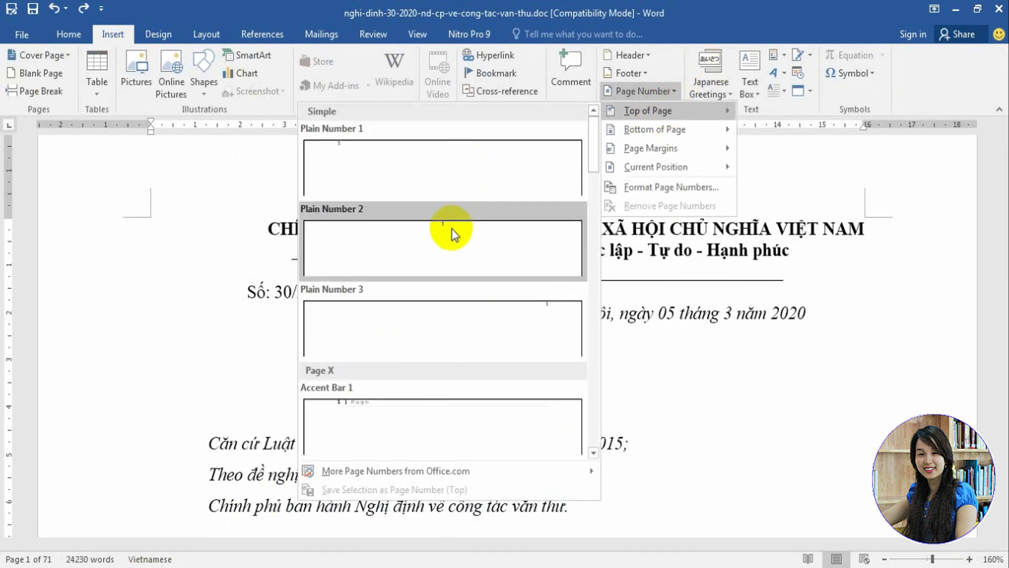
{"action": "left_click", "coordinate": [450, 238]}
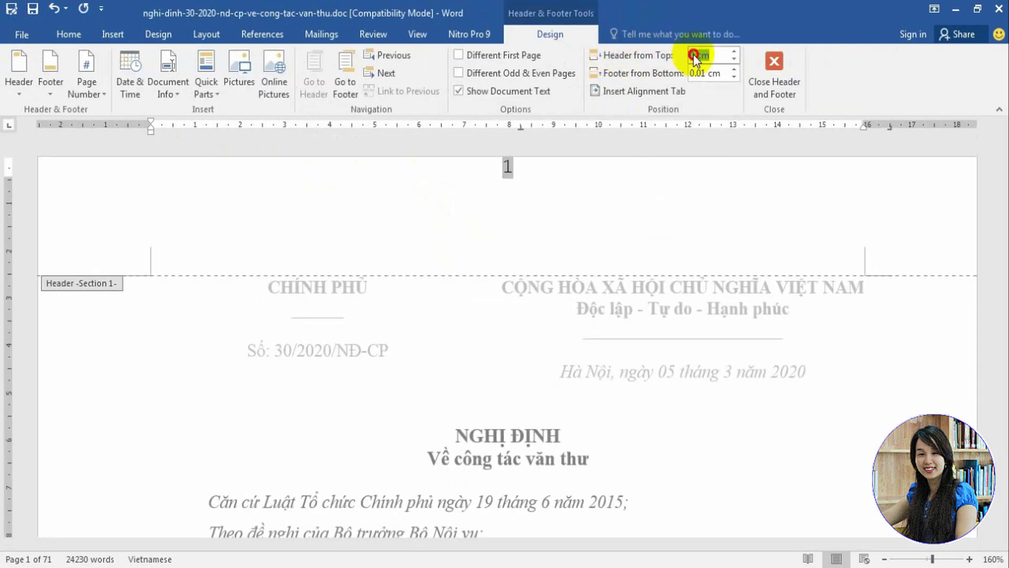
- Set the Header from Top distance to 1 cm
{"action": "left_click_drag", "start_coordinate": [695, 55], "coordinate": [685, 58]}
{"action": "type", "text": "1"}
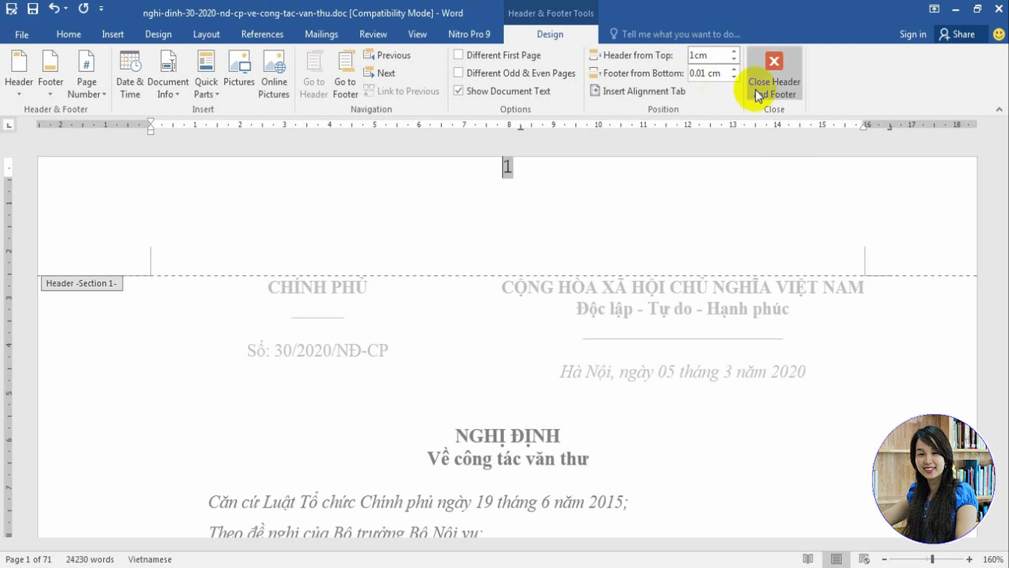
{"action": "left_click", "coordinate": [438, 168]}
{"action": "left_click", "coordinate": [66, 34]}
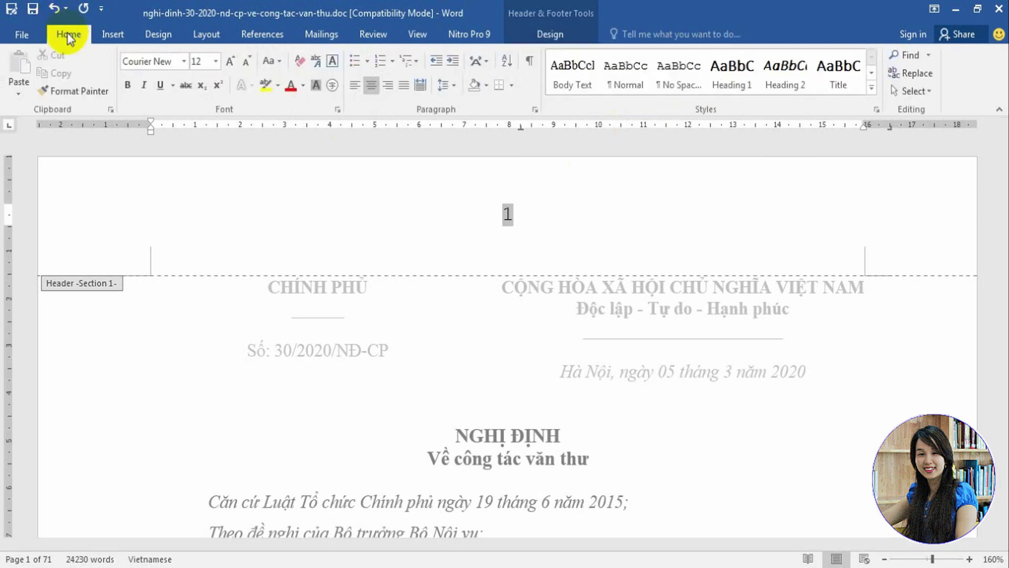
- Adjust the page number's font size and enable Different First Page for the decree
{"action": "left_click", "coordinate": [207, 64]}
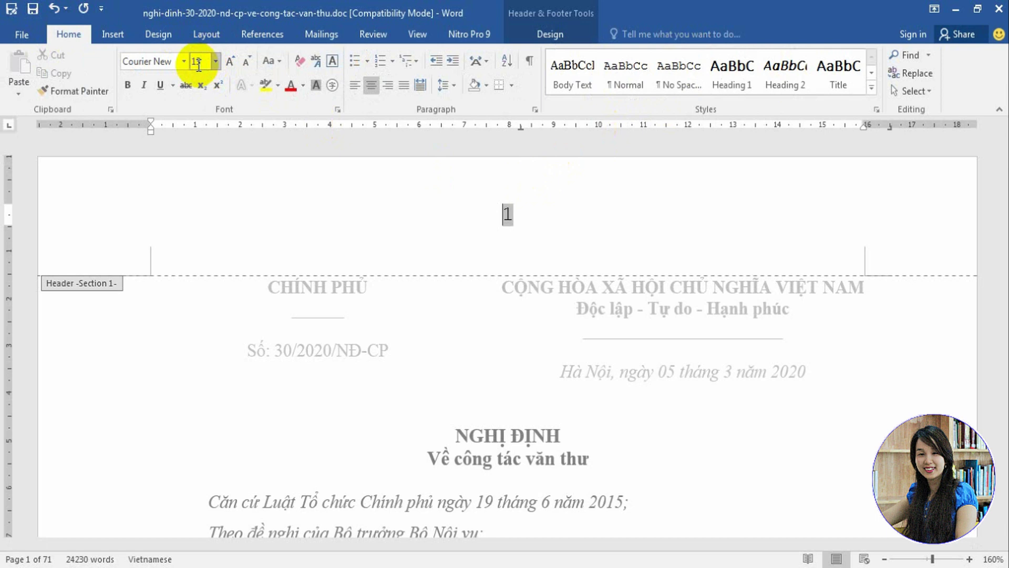
{"action": "left_click", "coordinate": [554, 33]}
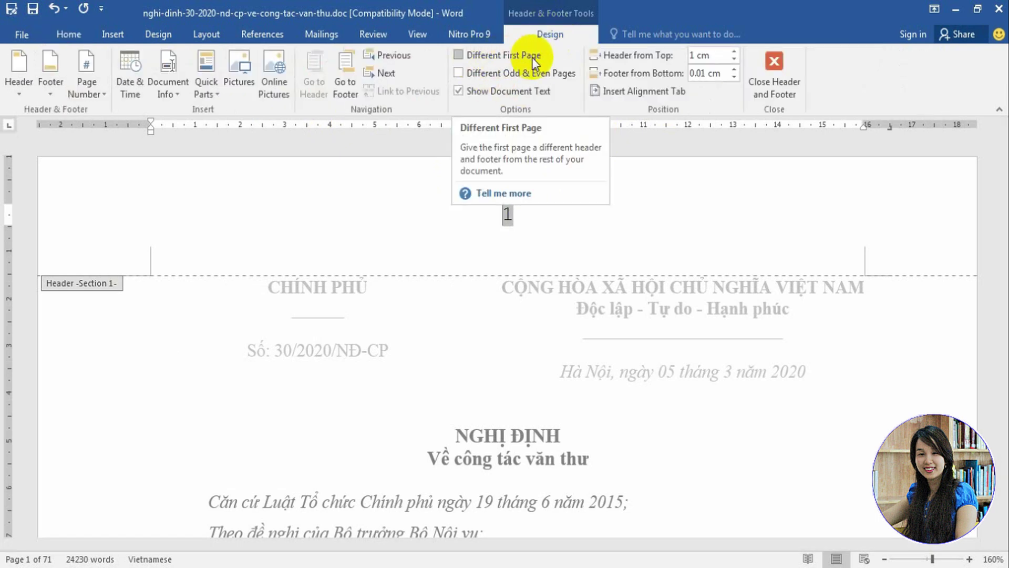
{"action": "left_click", "coordinate": [455, 56]}
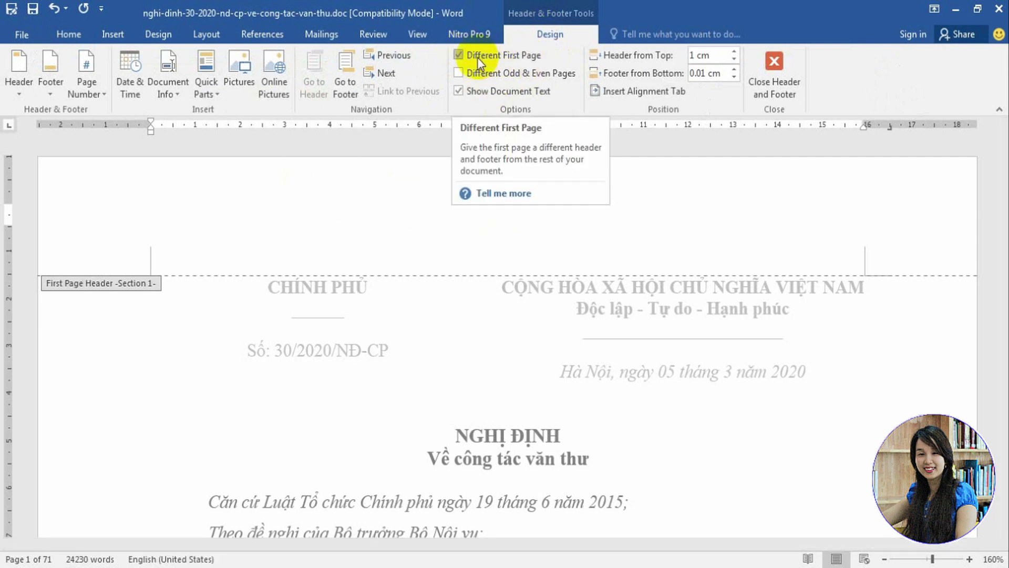
- Close header editing and switch to the chensotrang.docx document
{"action": "scroll", "coordinate": [607, 243], "scroll_direction": "down", "scroll_amount": 5}
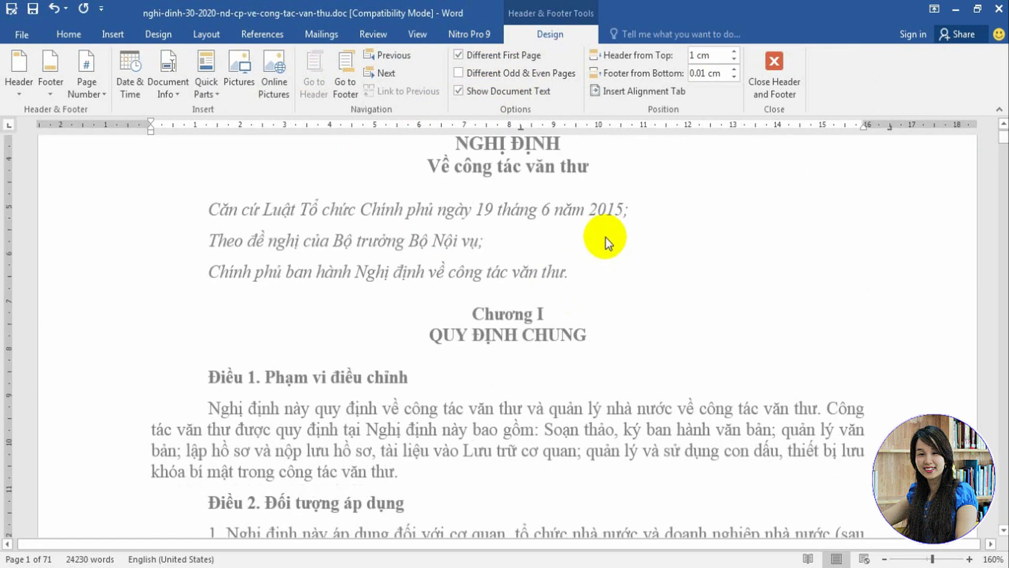
{"action": "scroll", "coordinate": [607, 243], "scroll_direction": "up", "scroll_amount": 5}
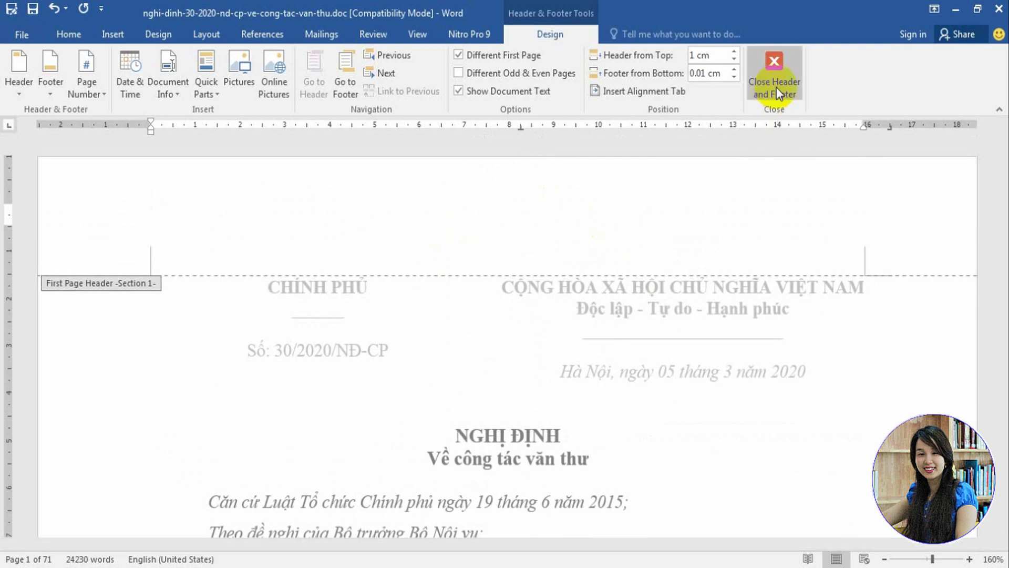
{"action": "left_click", "coordinate": [778, 88]}
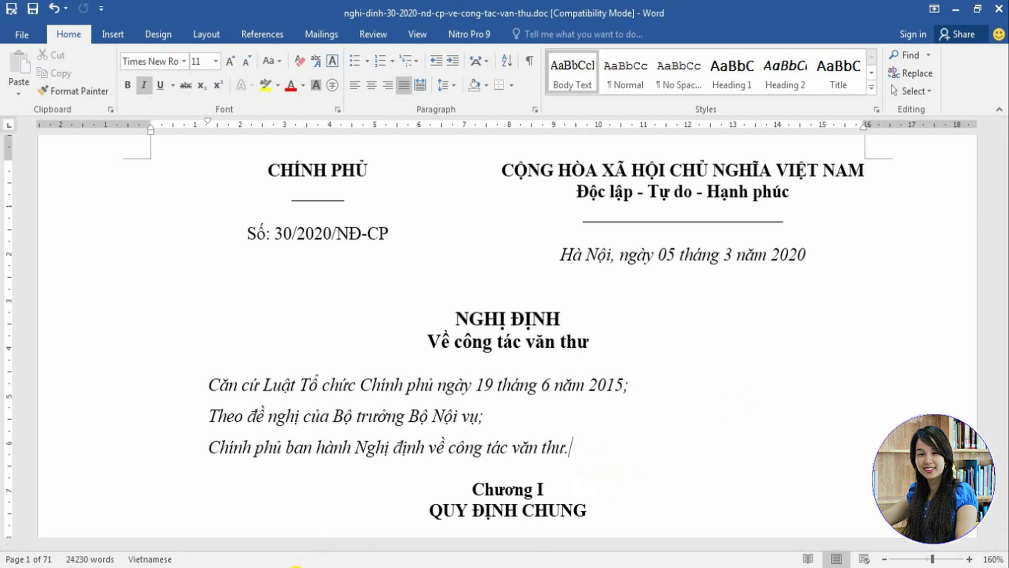
{"action": "left_click", "coordinate": [295, 565]}
{"action": "left_click", "coordinate": [349, 522]}
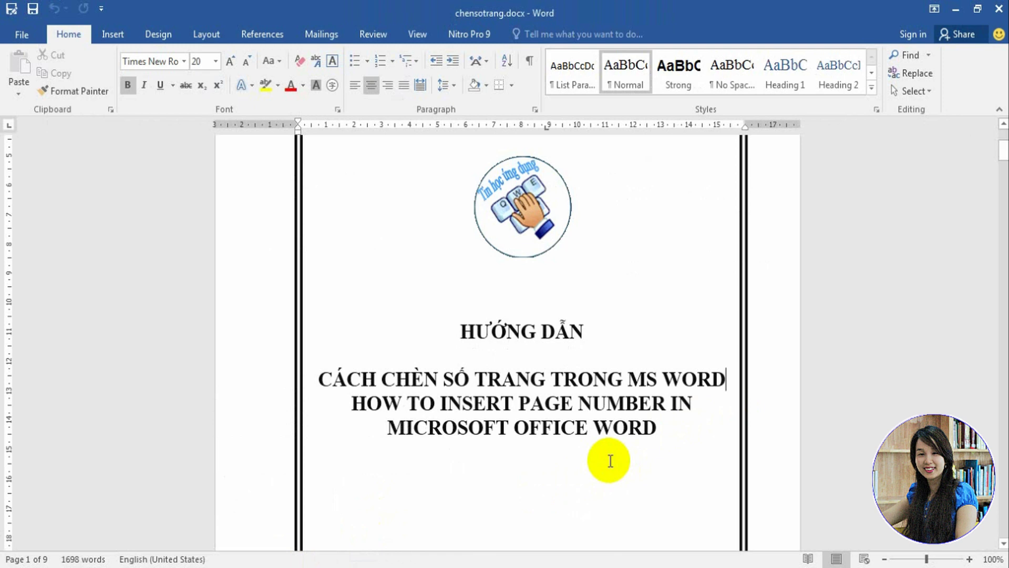
- Paste the copied content into chensotrang.docx and show the Top of Page number styles
{"action": "key", "text": "ctrl+v"}
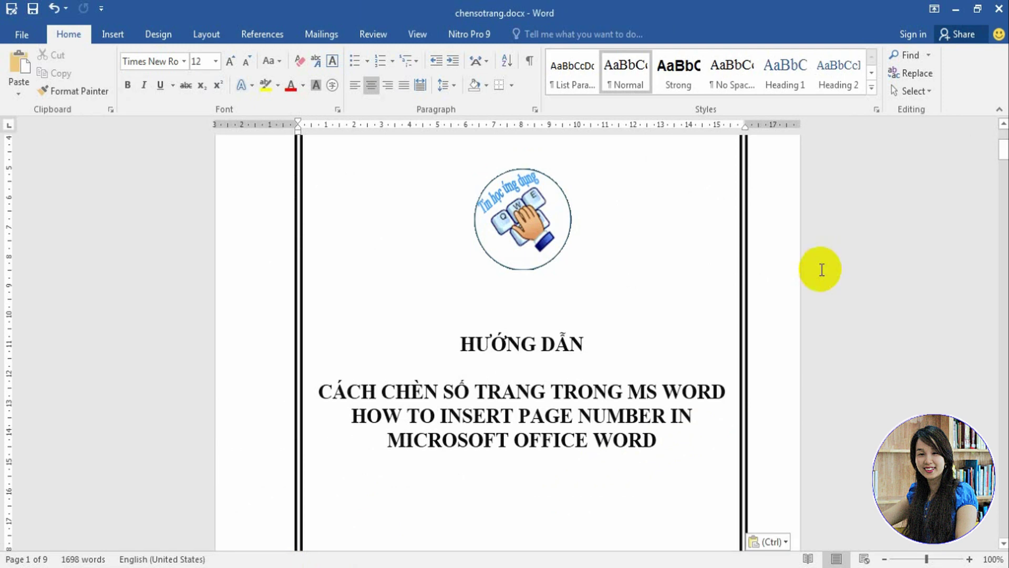
{"action": "left_click", "coordinate": [118, 34]}
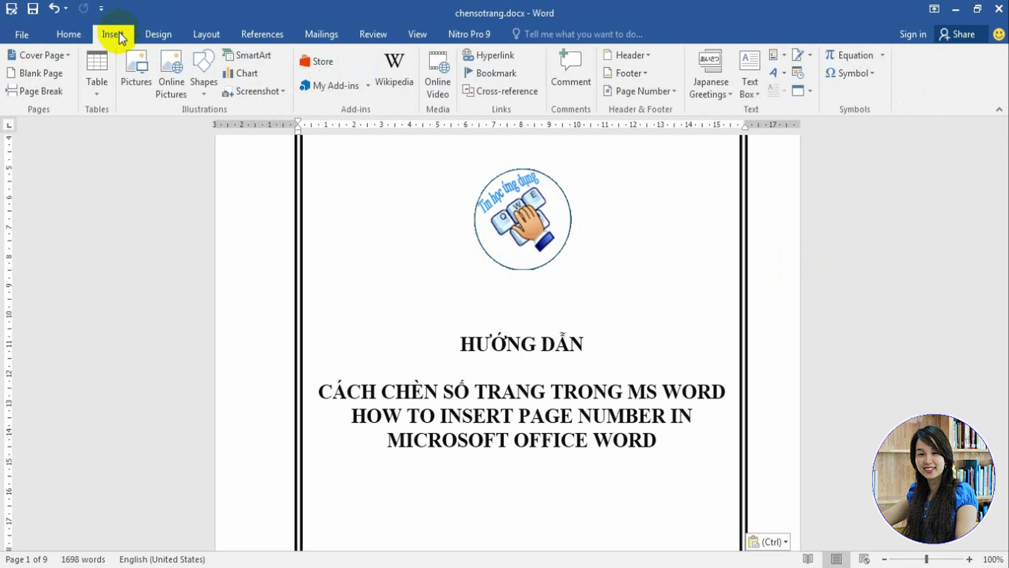
{"action": "left_click", "coordinate": [674, 93]}
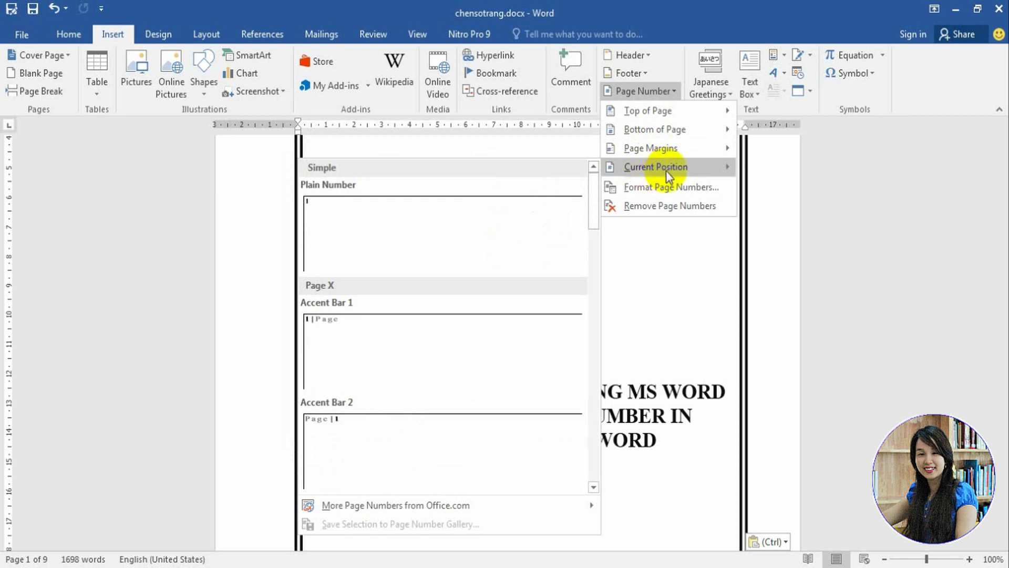
{"action": "mouse_move", "coordinate": [649, 110]}
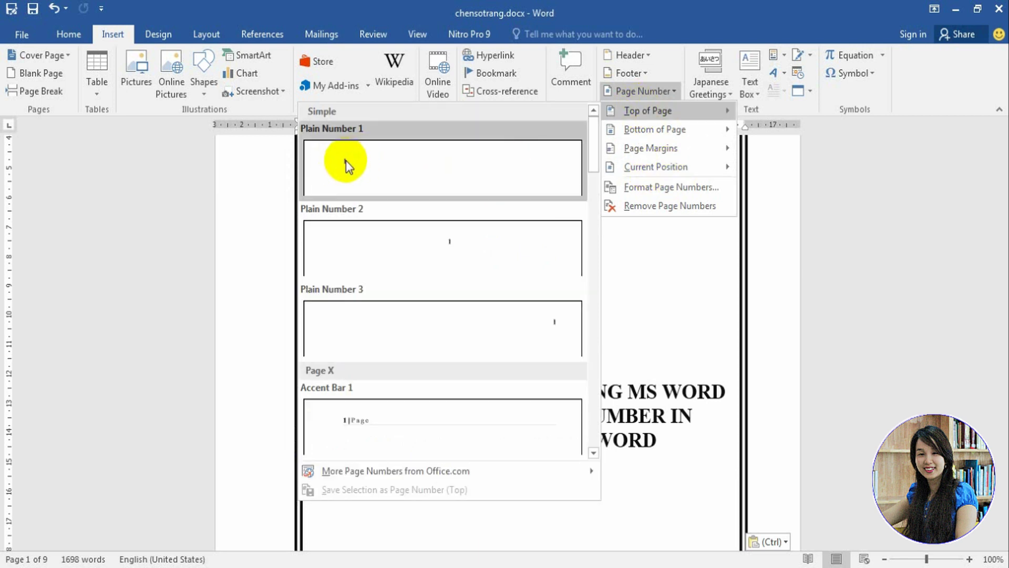
- Insert Plain Number 2 and format the page numbers as lower-case roman i, ii, iii
{"action": "left_click", "coordinate": [467, 232]}
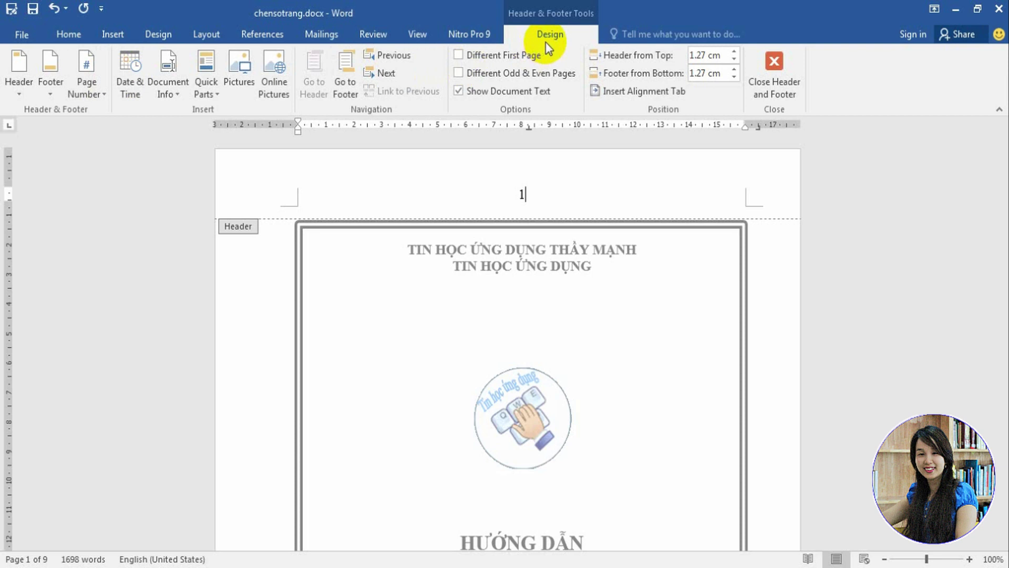
{"action": "left_click", "coordinate": [91, 89]}
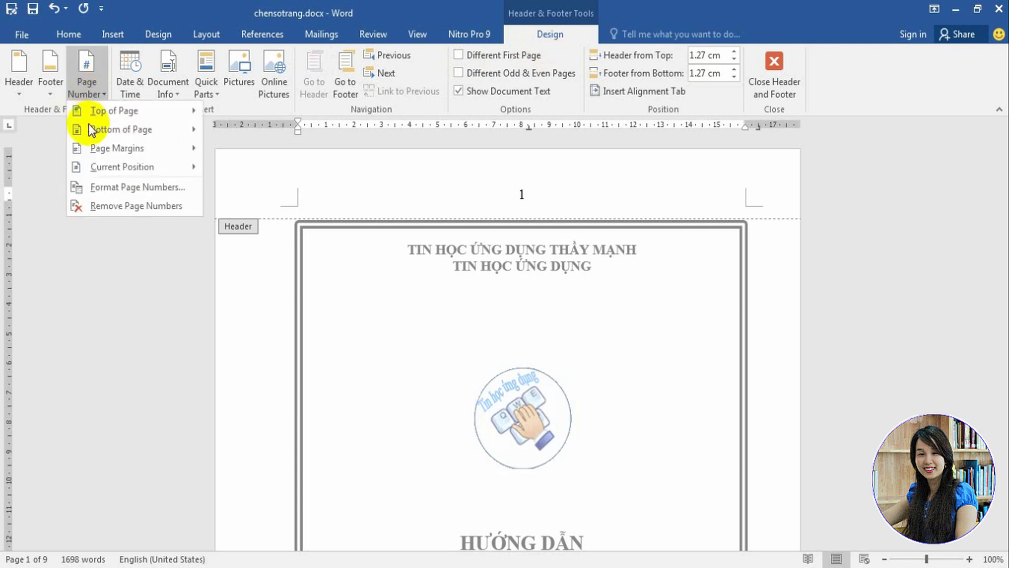
{"action": "left_click", "coordinate": [152, 188]}
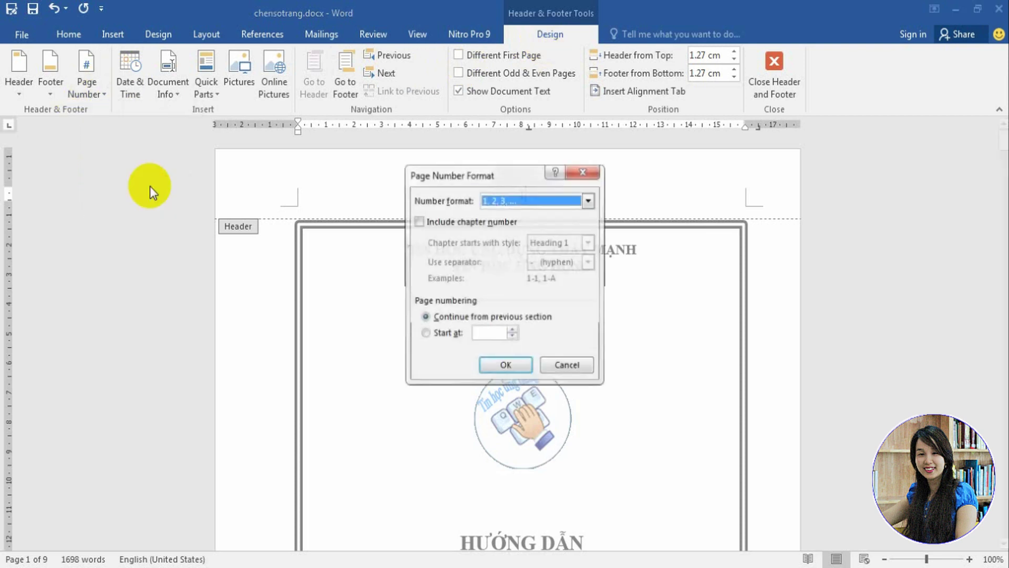
{"action": "left_click", "coordinate": [590, 201]}
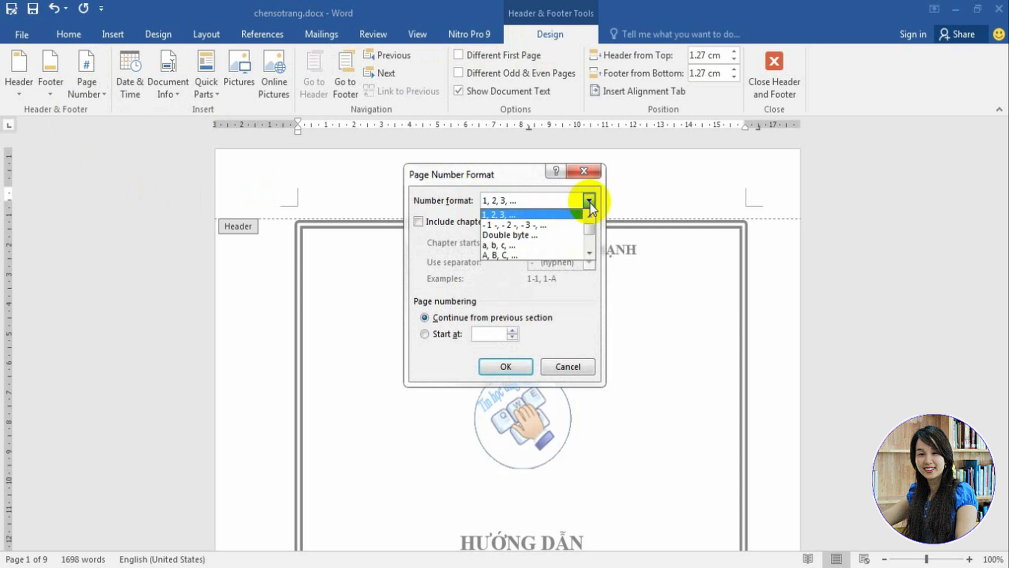
{"action": "left_click", "coordinate": [590, 253]}
{"action": "left_click", "coordinate": [590, 253]}
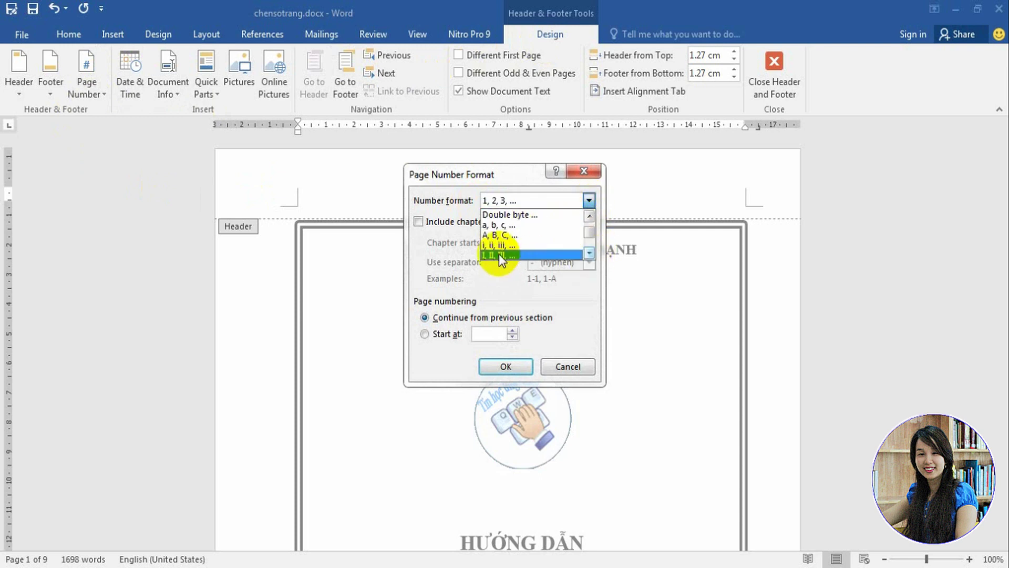
{"action": "left_click", "coordinate": [499, 244]}
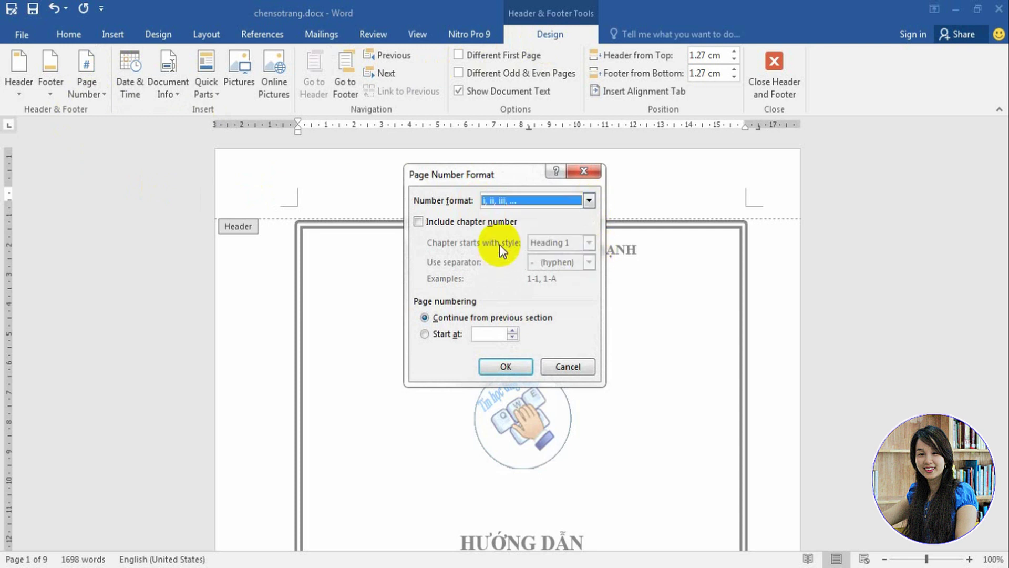
{"action": "left_click", "coordinate": [505, 367]}
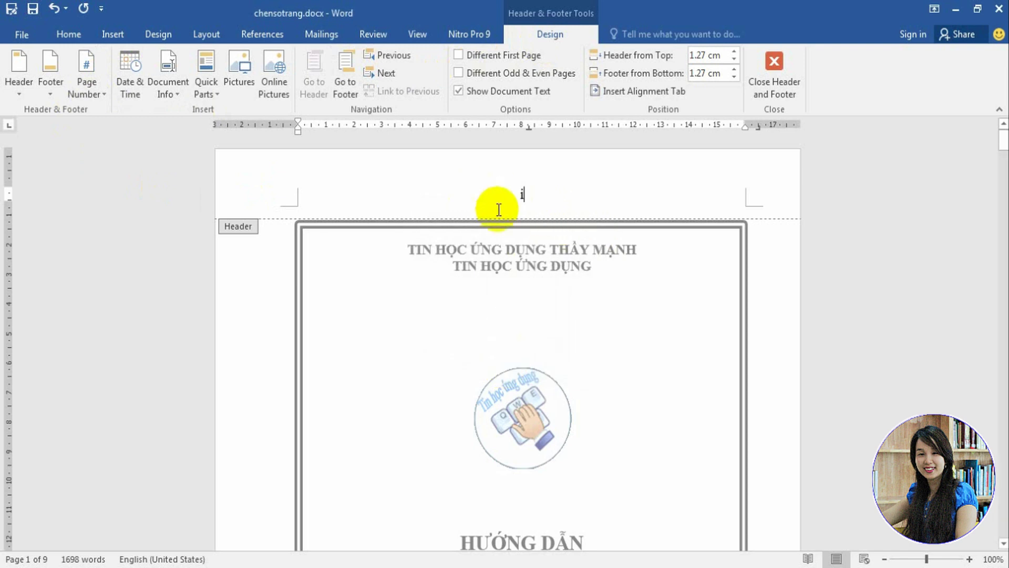
- Check the roman-numbered pages and close header editing
{"action": "scroll", "coordinate": [529, 242], "scroll_direction": "down", "scroll_amount": 3}
{"action": "scroll", "coordinate": [519, 310], "scroll_direction": "down", "scroll_amount": 5}
{"action": "scroll", "coordinate": [517, 307], "scroll_direction": "down", "scroll_amount": 2}
{"action": "scroll", "coordinate": [514, 309], "scroll_direction": "down", "scroll_amount": 2}
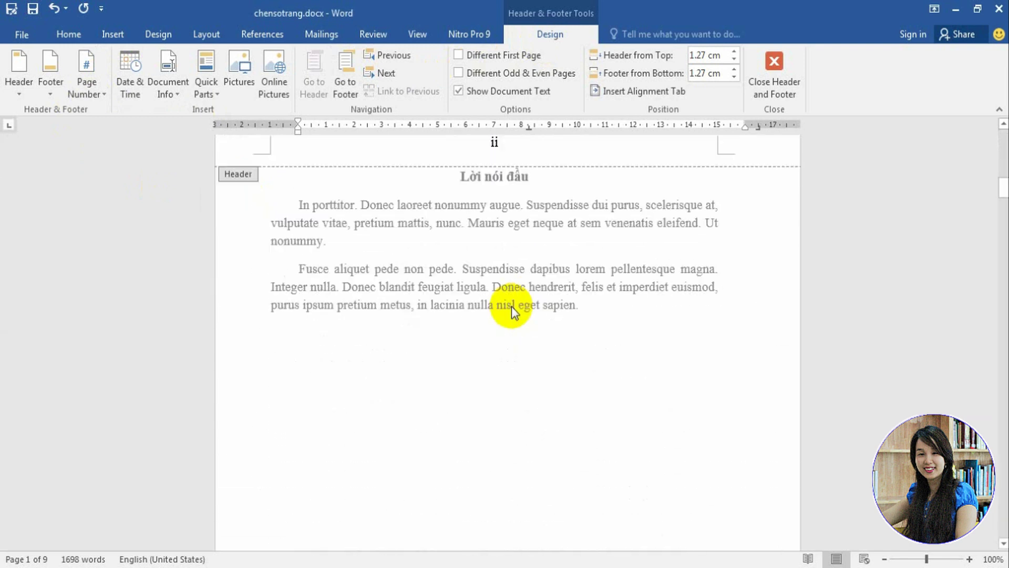
{"action": "scroll", "coordinate": [512, 306], "scroll_direction": "up", "scroll_amount": 3}
{"action": "key", "text": "Escape"}
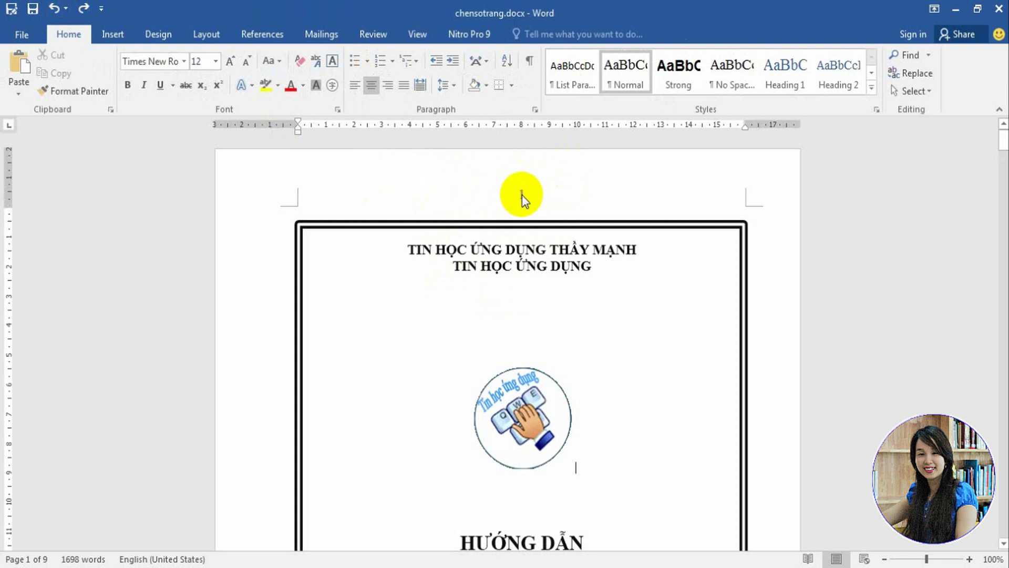
- Insert a centred Plain Number 2 page number at the top again
{"action": "left_click", "coordinate": [522, 194]}
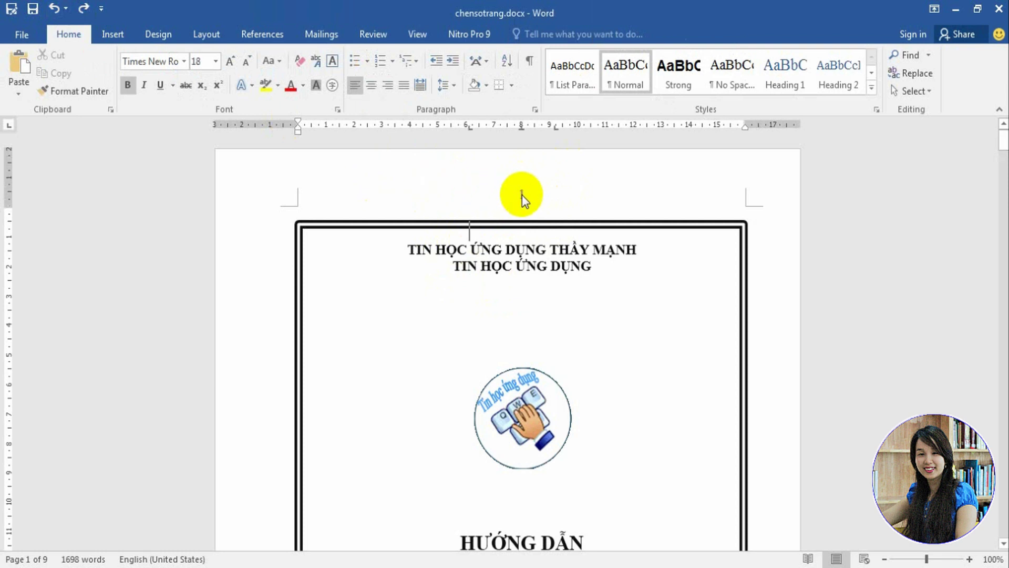
{"action": "left_click", "coordinate": [116, 37]}
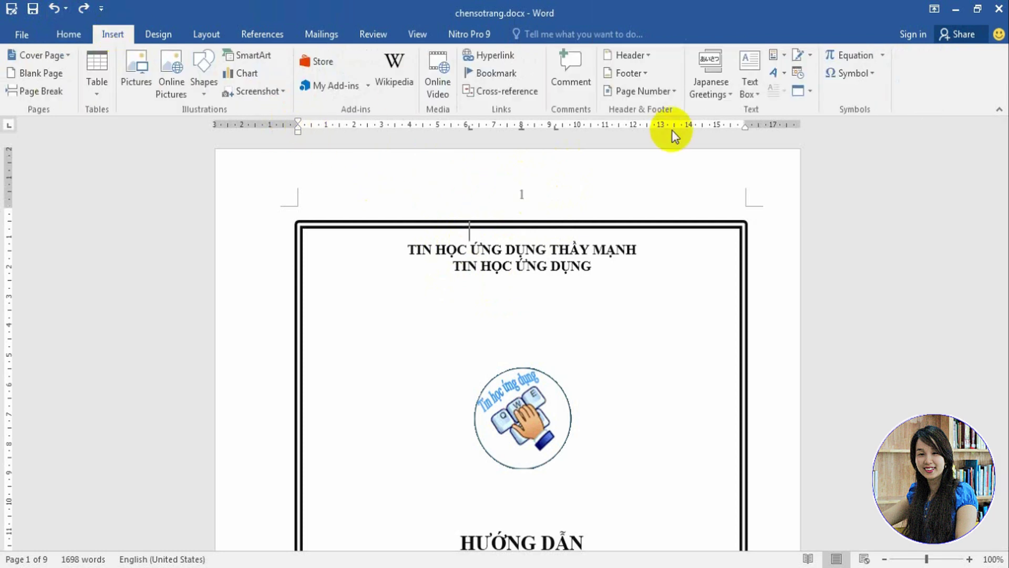
{"action": "left_click", "coordinate": [669, 92]}
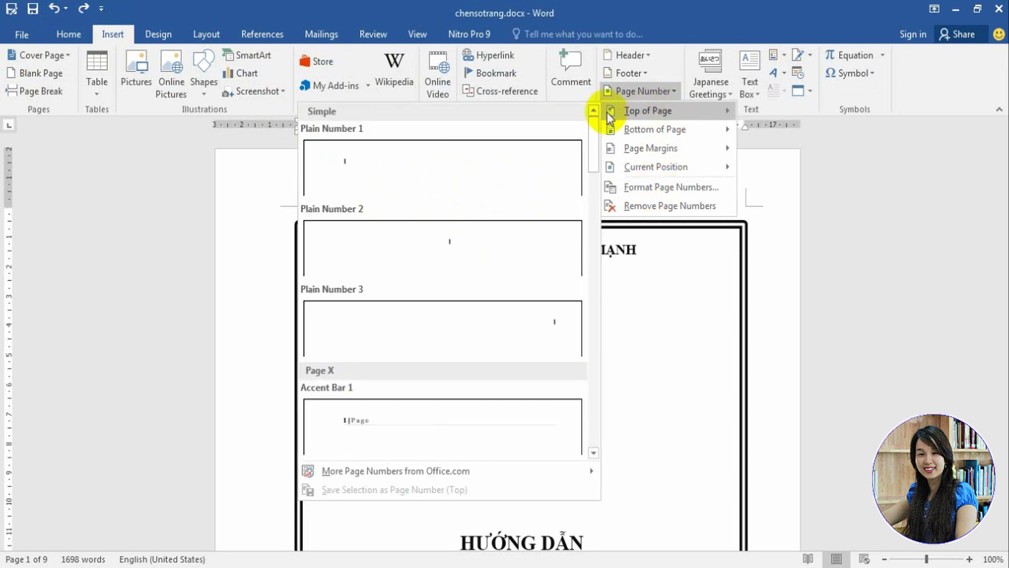
{"action": "left_click", "coordinate": [462, 234]}
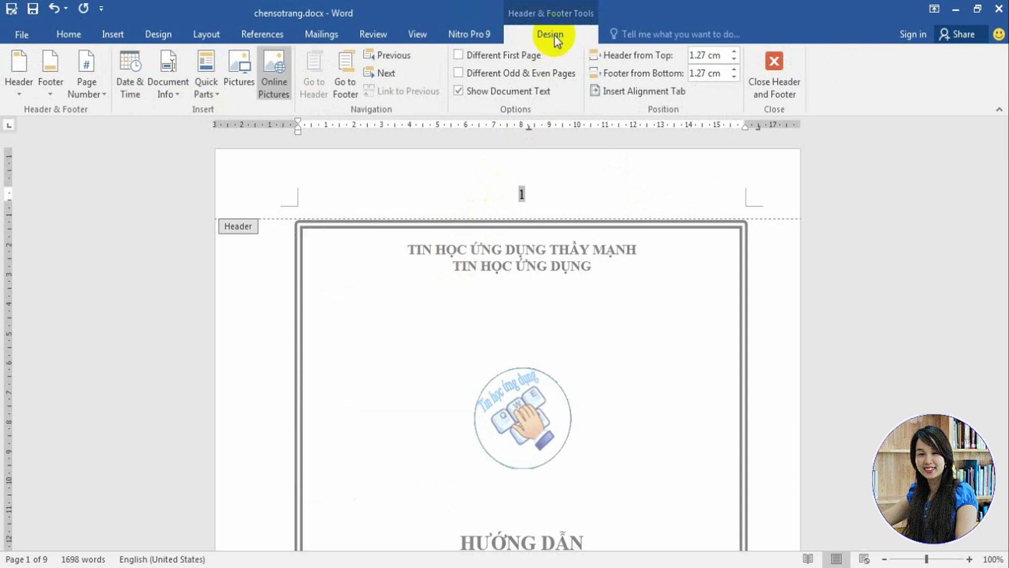
- Make the page numbering start at 0 and check the resulting pages
{"action": "left_click", "coordinate": [101, 90]}
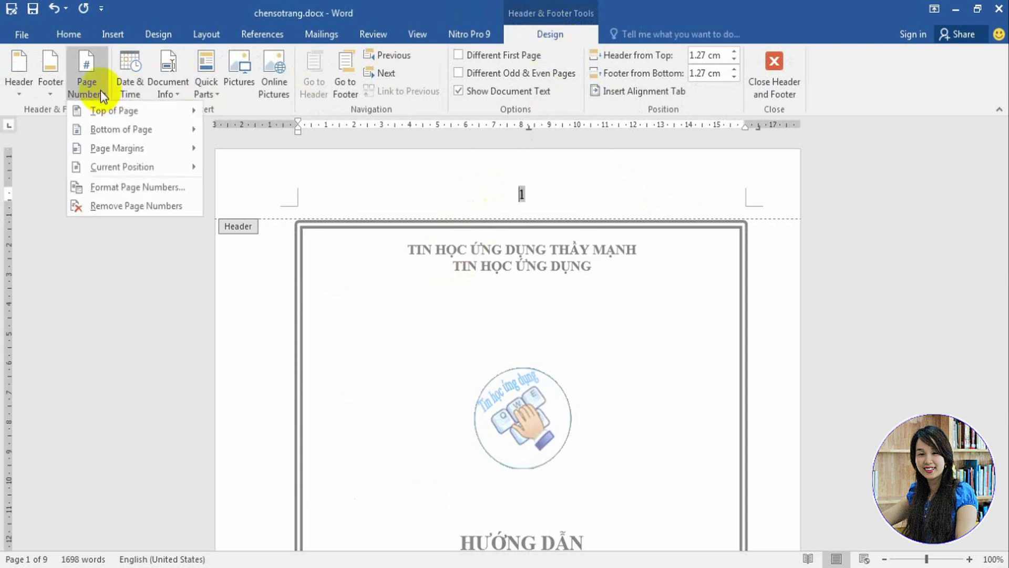
{"action": "left_click", "coordinate": [121, 189]}
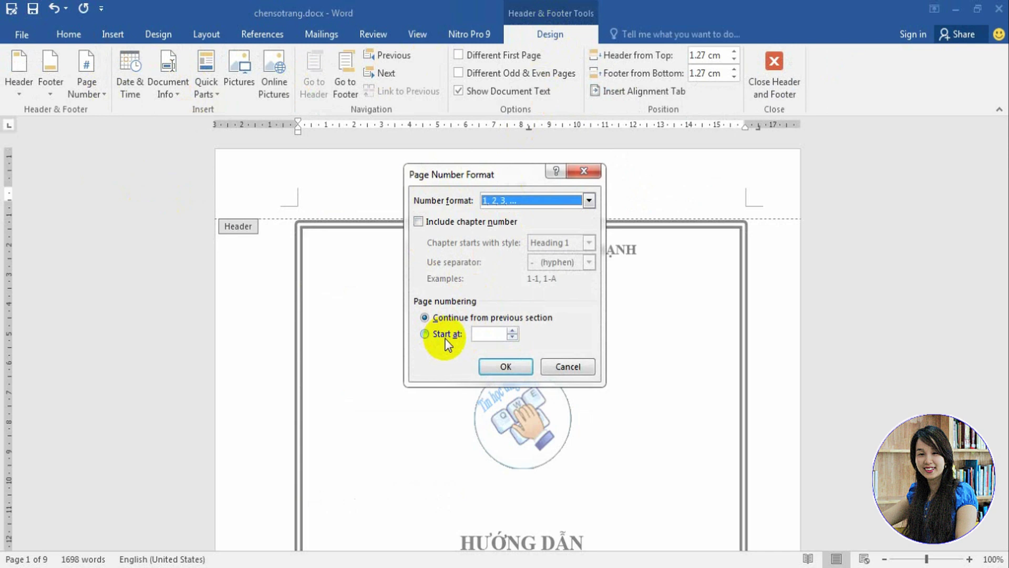
{"action": "left_click", "coordinate": [512, 331]}
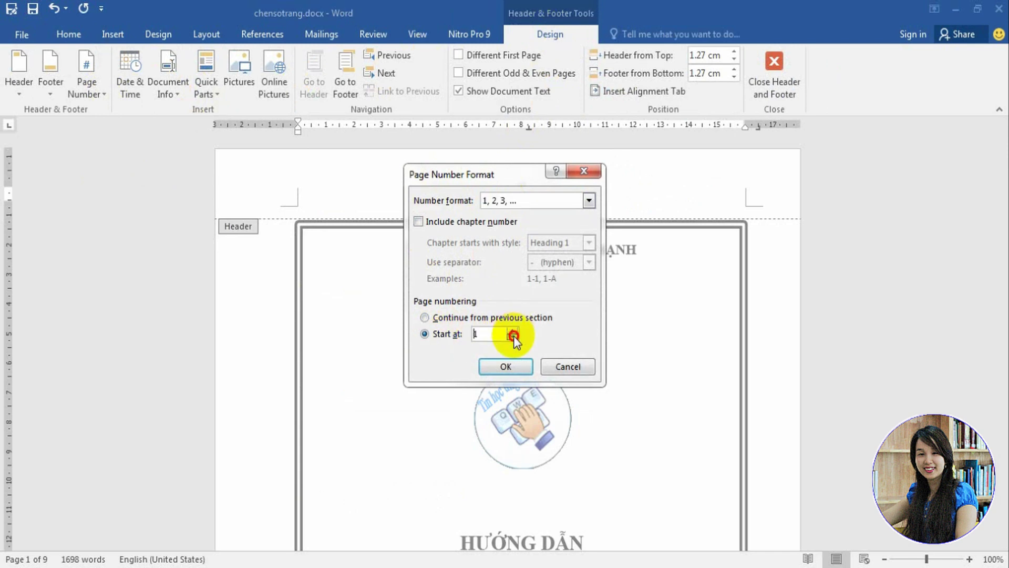
{"action": "left_click", "coordinate": [505, 366]}
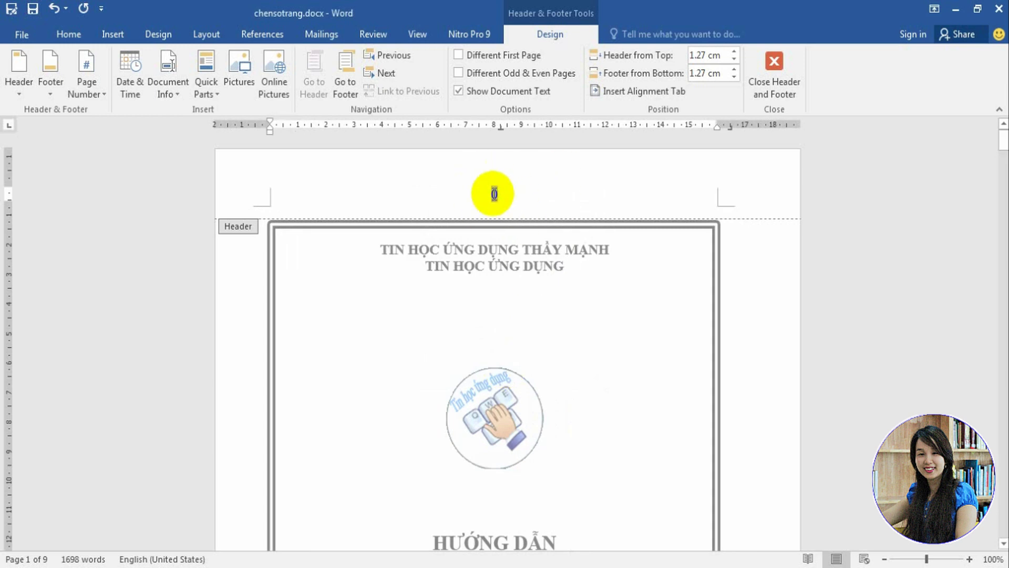
{"action": "scroll", "coordinate": [511, 202], "scroll_direction": "down", "scroll_amount": 5}
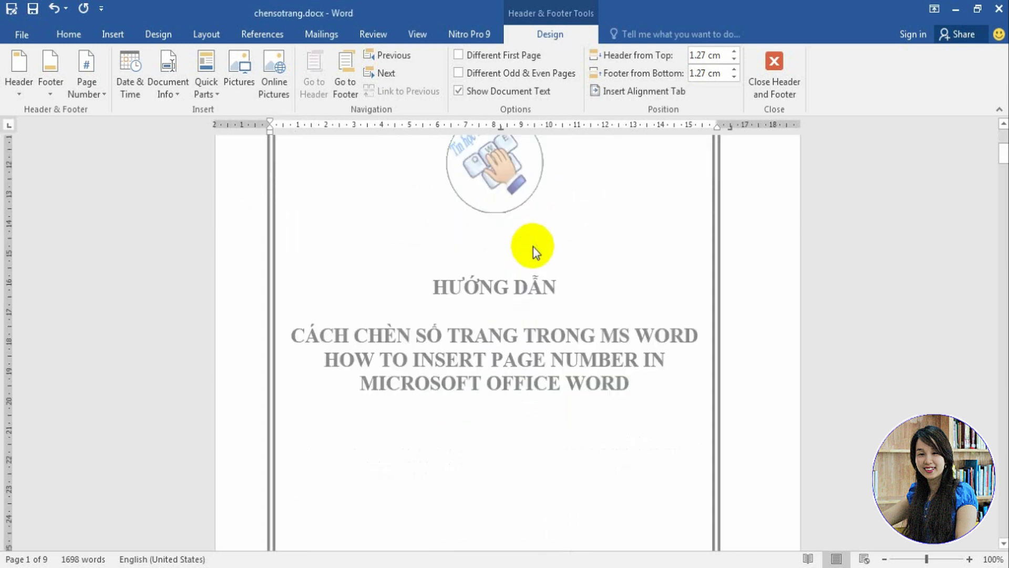
{"action": "scroll", "coordinate": [530, 243], "scroll_direction": "down", "scroll_amount": 8}
{"action": "scroll", "coordinate": [537, 331], "scroll_direction": "down", "scroll_amount": 3}
- Undo the start-at-0 numbering and the previous page number change
{"action": "left_click", "coordinate": [54, 7]}
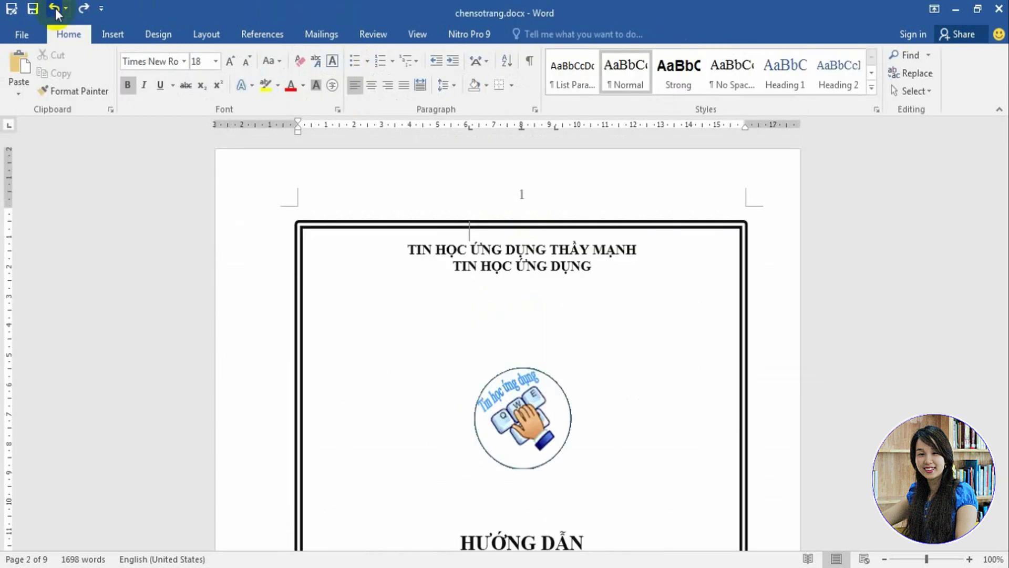
{"action": "left_click", "coordinate": [54, 8]}
{"action": "scroll", "coordinate": [593, 254], "scroll_direction": "down", "scroll_amount": 5}
{"action": "scroll", "coordinate": [636, 352], "scroll_direction": "down", "scroll_amount": 8}
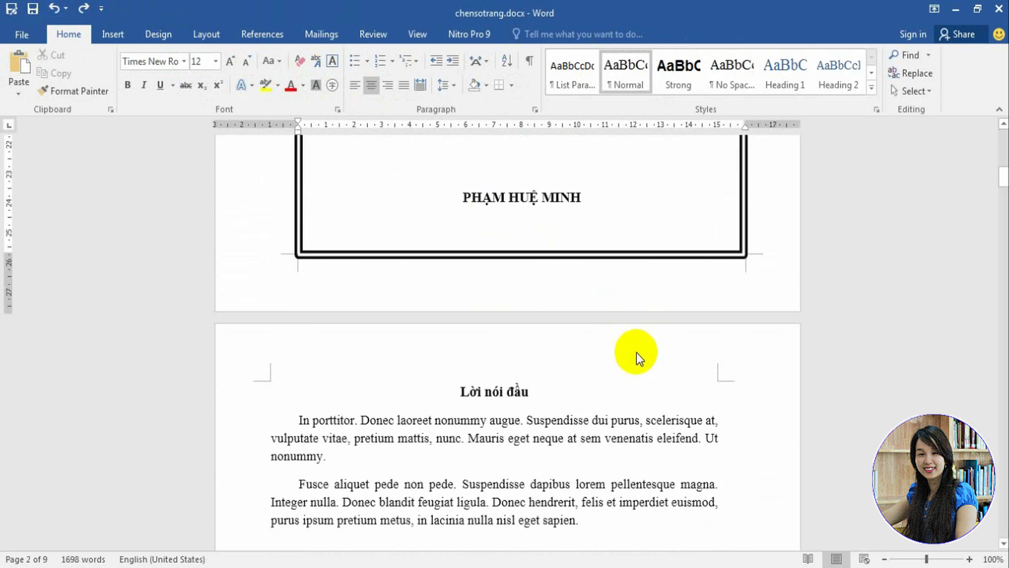
{"action": "scroll", "coordinate": [525, 376], "scroll_direction": "up", "scroll_amount": 5}
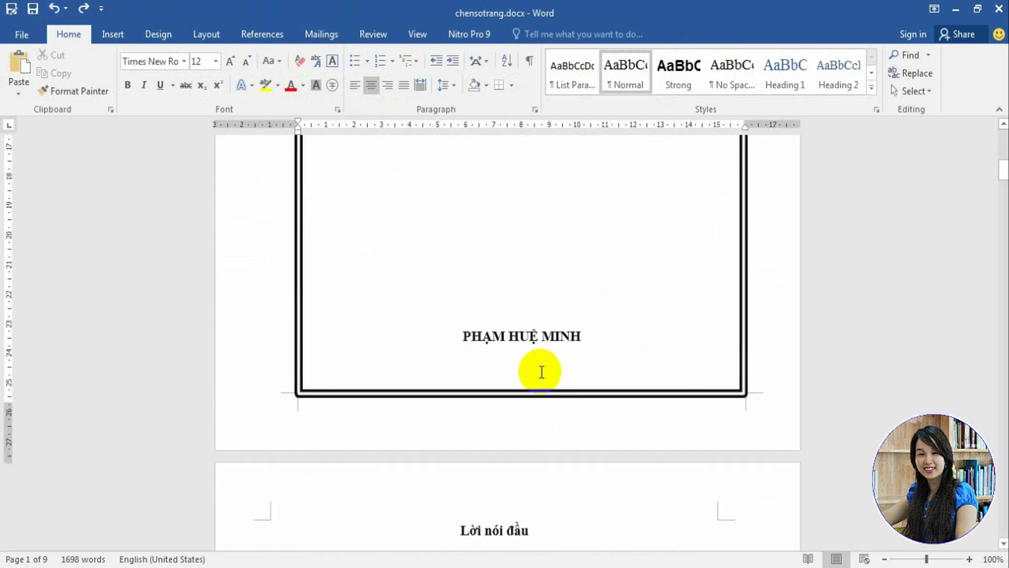
{"action": "scroll", "coordinate": [541, 373], "scroll_direction": "up", "scroll_amount": 10}
{"action": "scroll", "coordinate": [541, 373], "scroll_direction": "up", "scroll_amount": 3}
- Insert a centred Plain Number 2 at the top of the cover page
{"action": "left_click", "coordinate": [113, 35]}
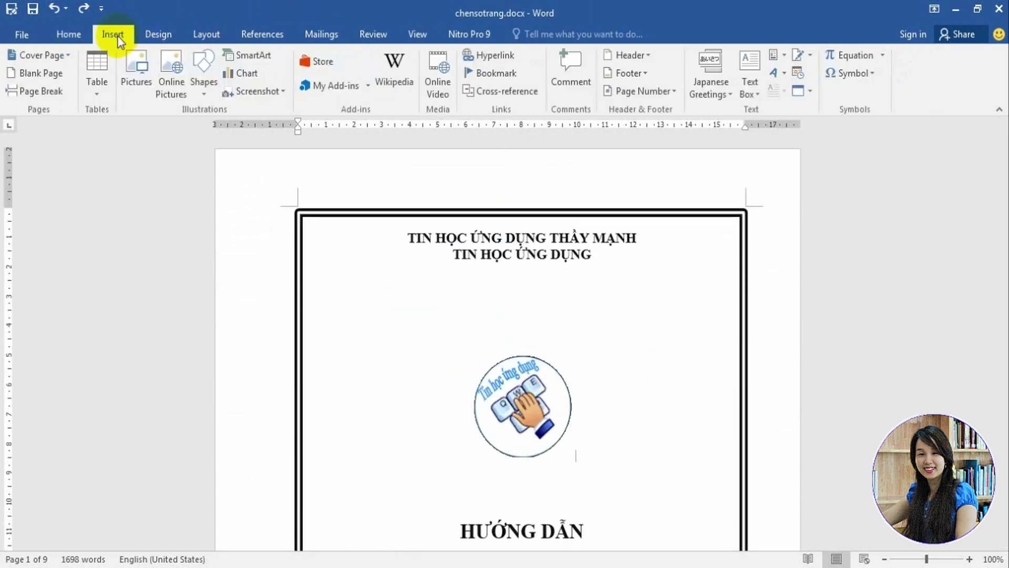
{"action": "left_click", "coordinate": [674, 92]}
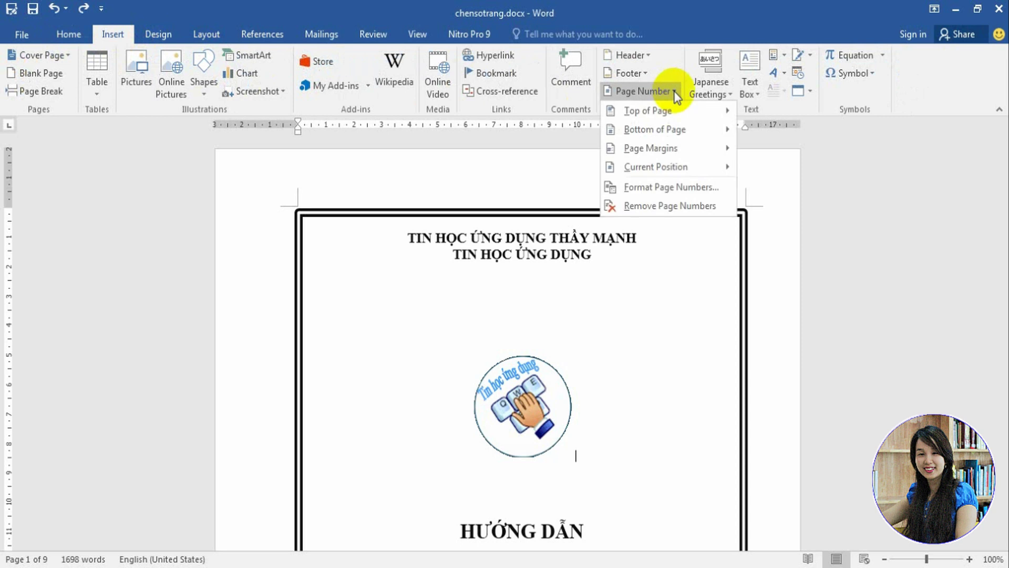
{"action": "mouse_move", "coordinate": [648, 111]}
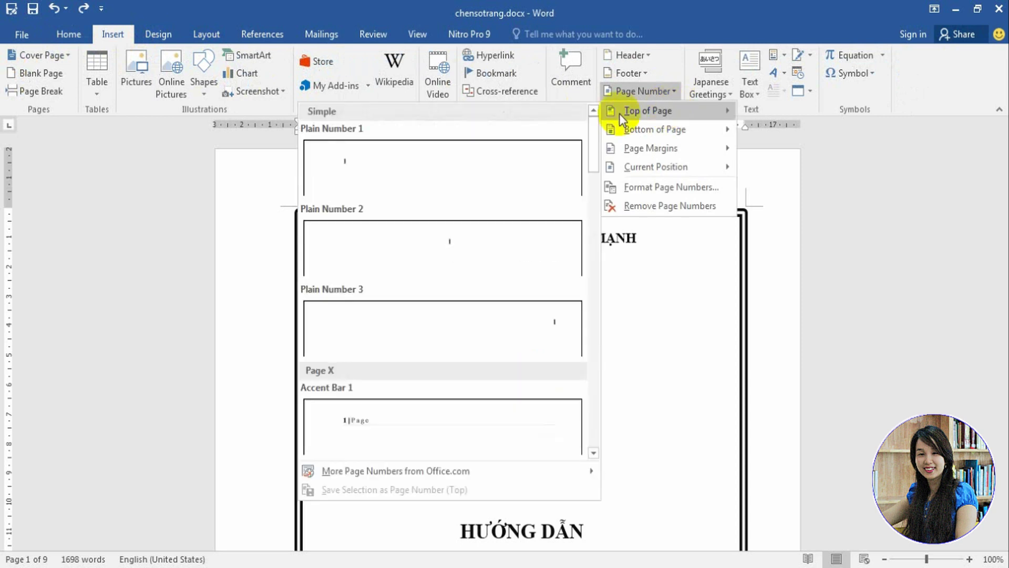
{"action": "left_click", "coordinate": [446, 250]}
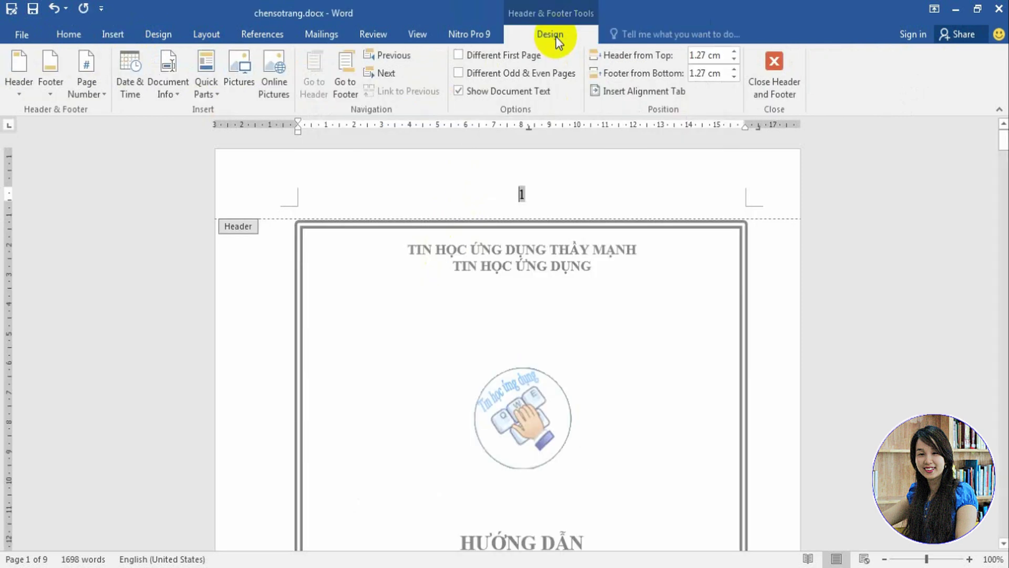
- Enable Different First Page so the cover has no number while page 2 shows 2
{"action": "left_click", "coordinate": [477, 58]}
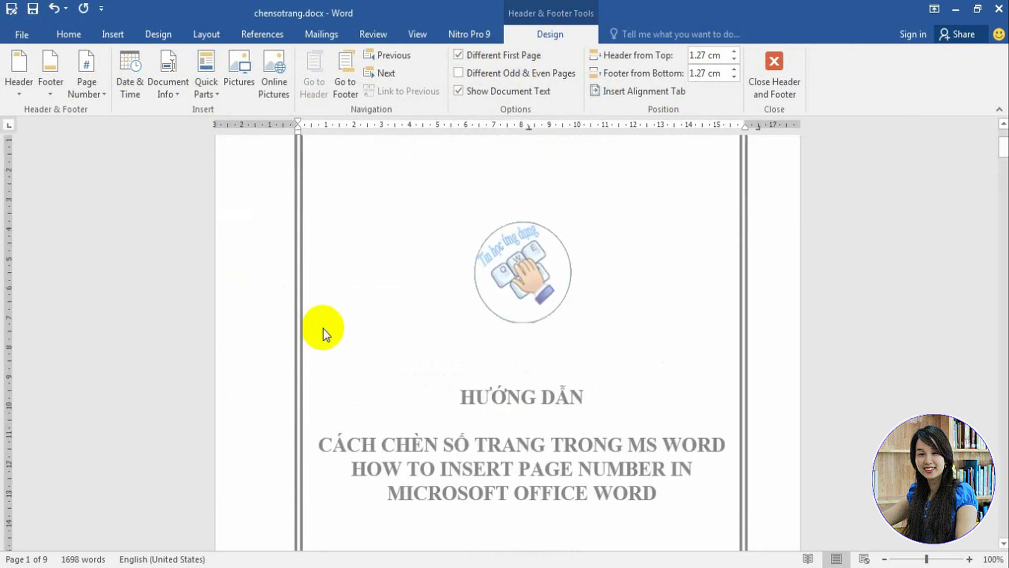
{"action": "scroll", "coordinate": [324, 329], "scroll_direction": "up", "scroll_amount": 4}
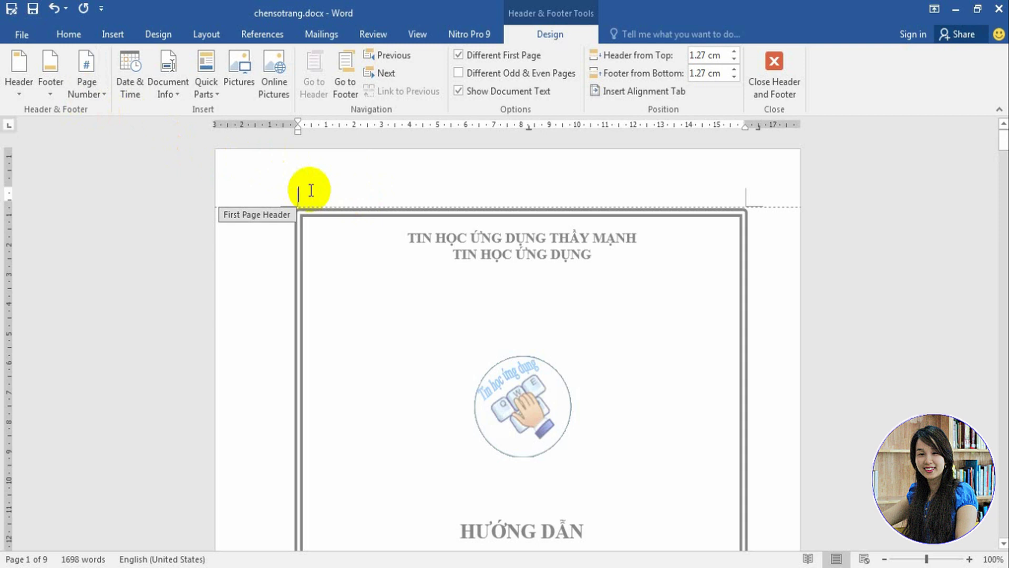
{"action": "scroll", "coordinate": [358, 278], "scroll_direction": "down", "scroll_amount": 5}
{"action": "scroll", "coordinate": [358, 279], "scroll_direction": "down", "scroll_amount": 2}
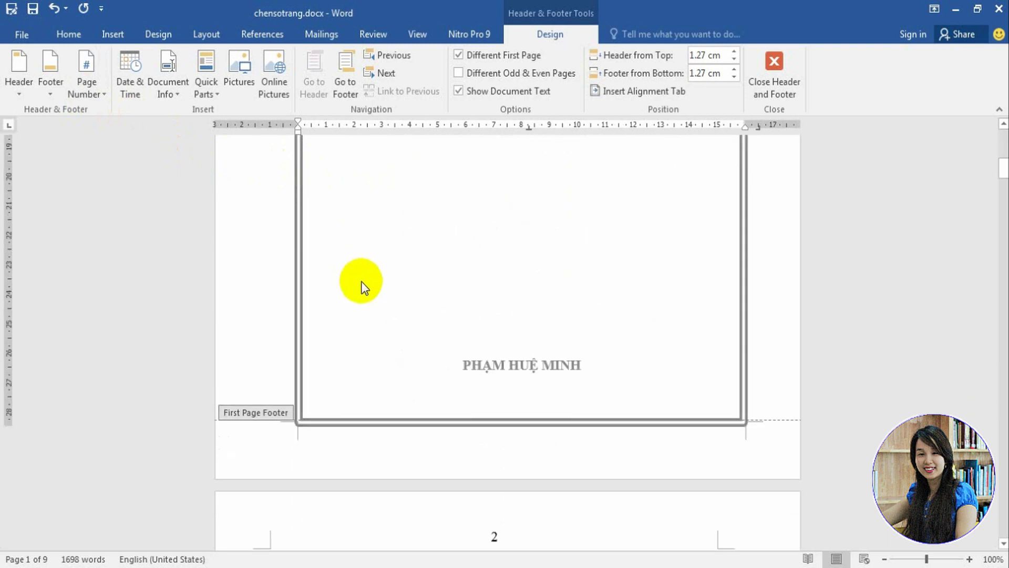
{"action": "scroll", "coordinate": [361, 282], "scroll_direction": "down", "scroll_amount": 3}
{"action": "scroll", "coordinate": [396, 295], "scroll_direction": "up", "scroll_amount": 4}
{"action": "scroll", "coordinate": [468, 322], "scroll_direction": "down", "scroll_amount": 1}
{"action": "scroll", "coordinate": [468, 323], "scroll_direction": "up", "scroll_amount": 4}
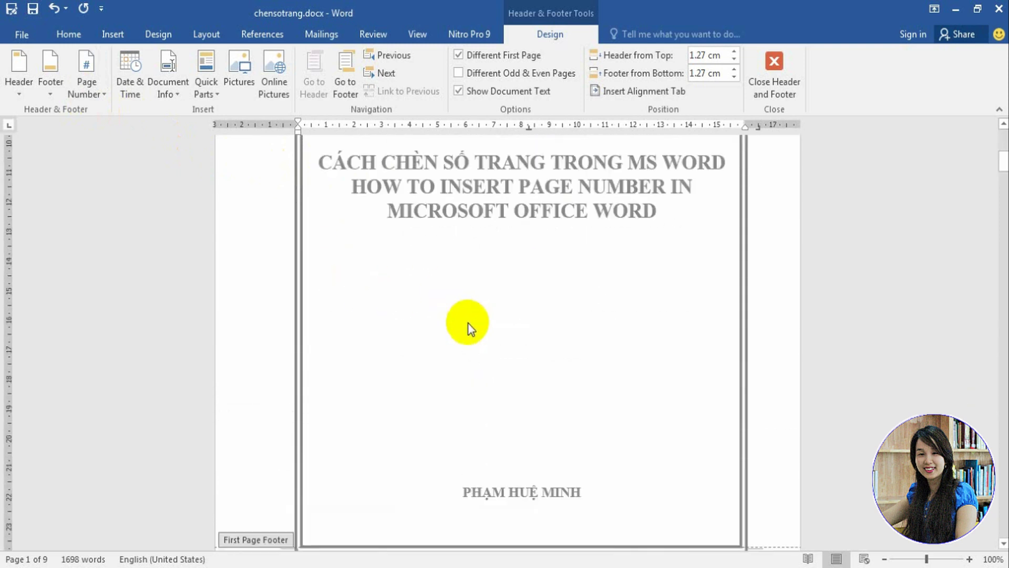
{"action": "scroll", "coordinate": [469, 323], "scroll_direction": "up", "scroll_amount": 6}
{"action": "scroll", "coordinate": [469, 323], "scroll_direction": "up", "scroll_amount": 6}
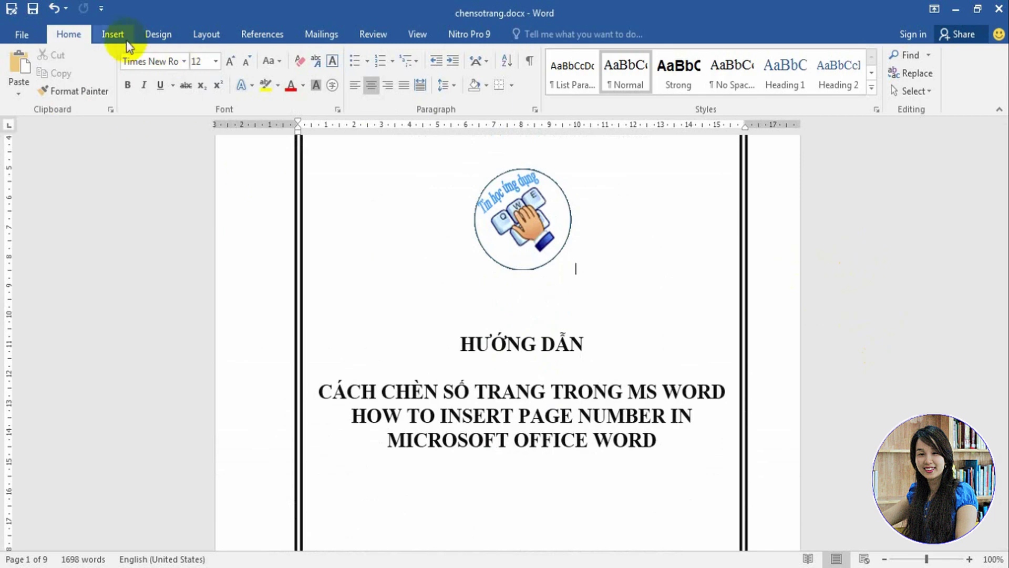
- Insert a centred Plain Number 2 in the cover's first-page header
{"action": "left_click", "coordinate": [114, 35]}
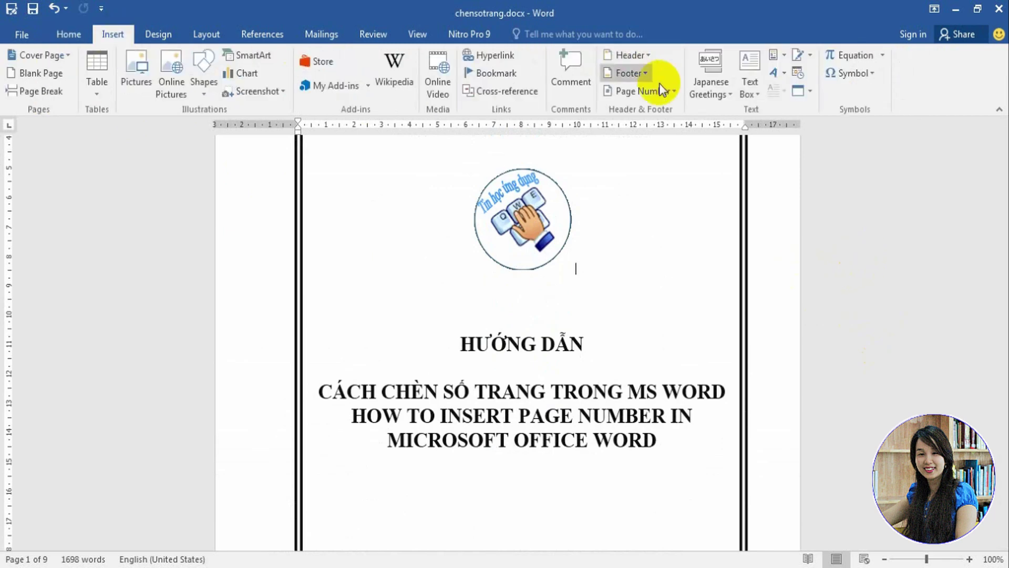
{"action": "left_click", "coordinate": [674, 93]}
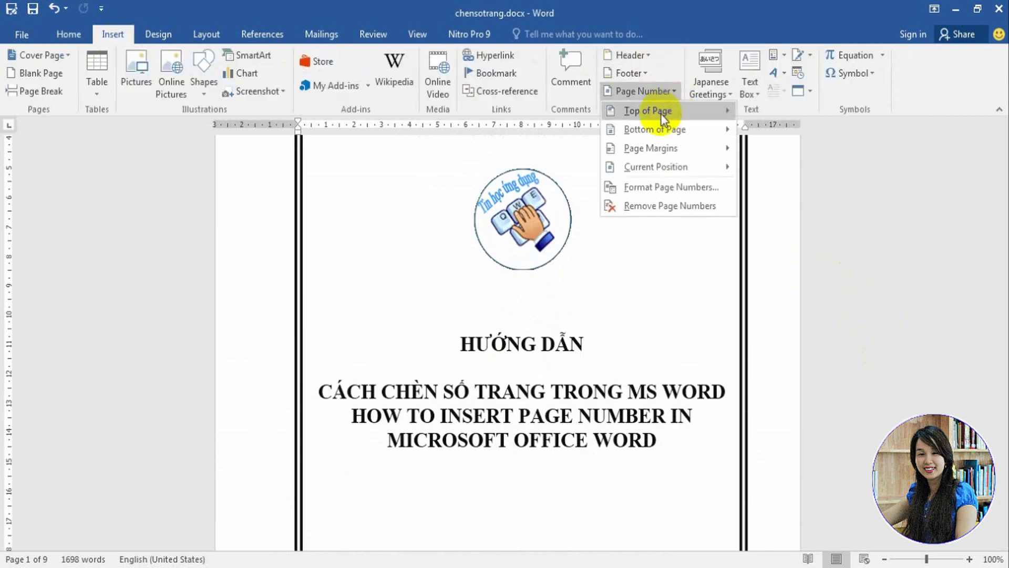
{"action": "mouse_move", "coordinate": [648, 111]}
{"action": "left_click", "coordinate": [461, 251]}
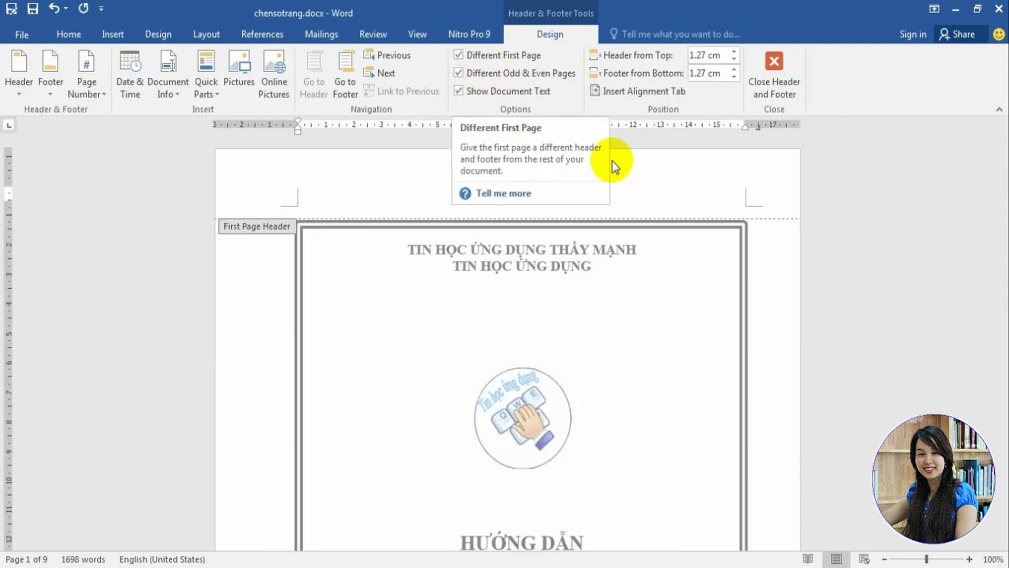
{"action": "scroll", "coordinate": [547, 214], "scroll_direction": "down", "scroll_amount": 5}
{"action": "scroll", "coordinate": [547, 237], "scroll_direction": "down", "scroll_amount": 3}
{"action": "scroll", "coordinate": [547, 236], "scroll_direction": "down", "scroll_amount": 3}
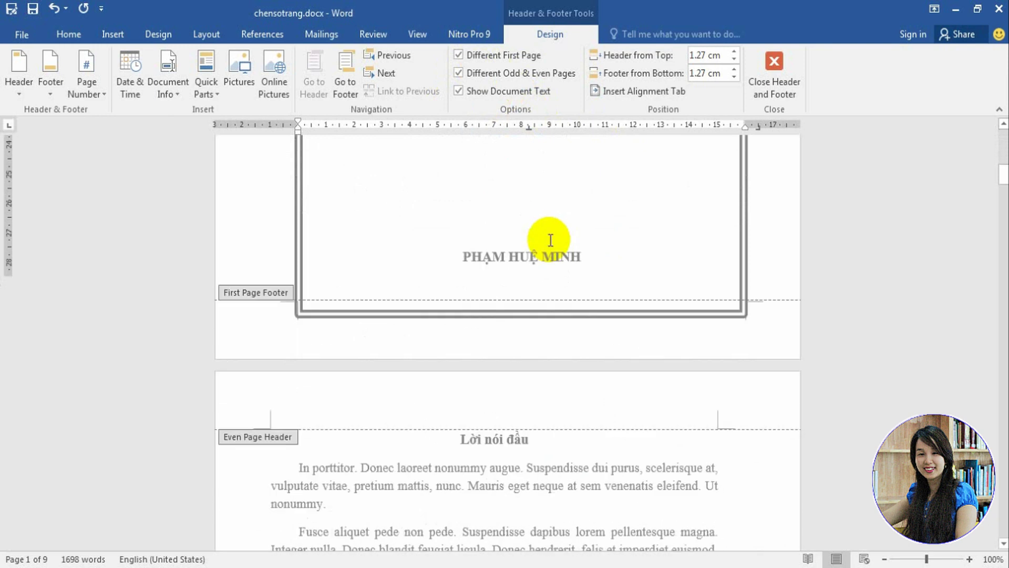
{"action": "scroll", "coordinate": [579, 311], "scroll_direction": "down", "scroll_amount": 2}
- Place the cursor in page 2's Even Page Header
{"action": "left_click", "coordinate": [348, 330]}
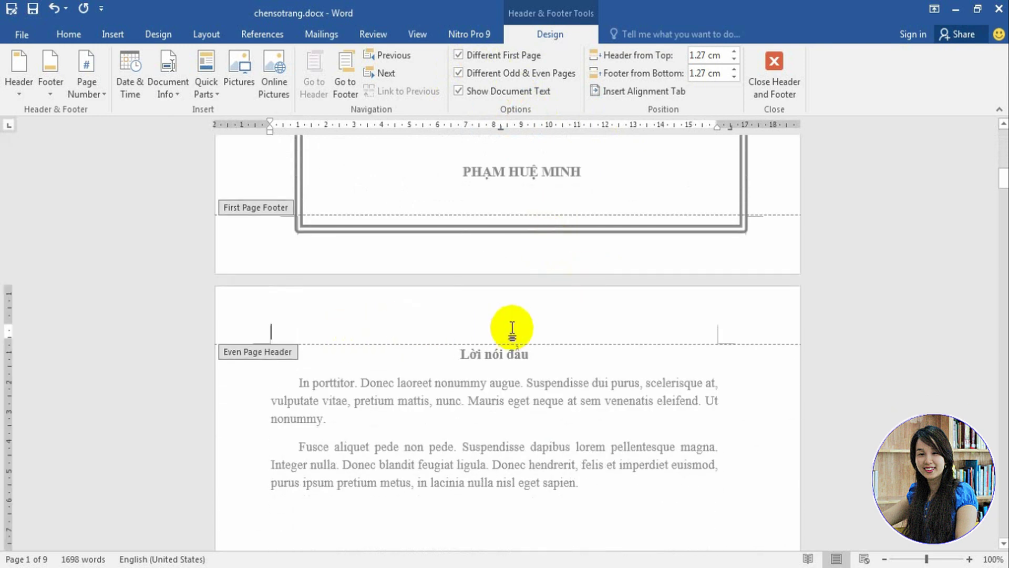
{"action": "scroll", "coordinate": [368, 213], "scroll_direction": "up", "scroll_amount": 10}
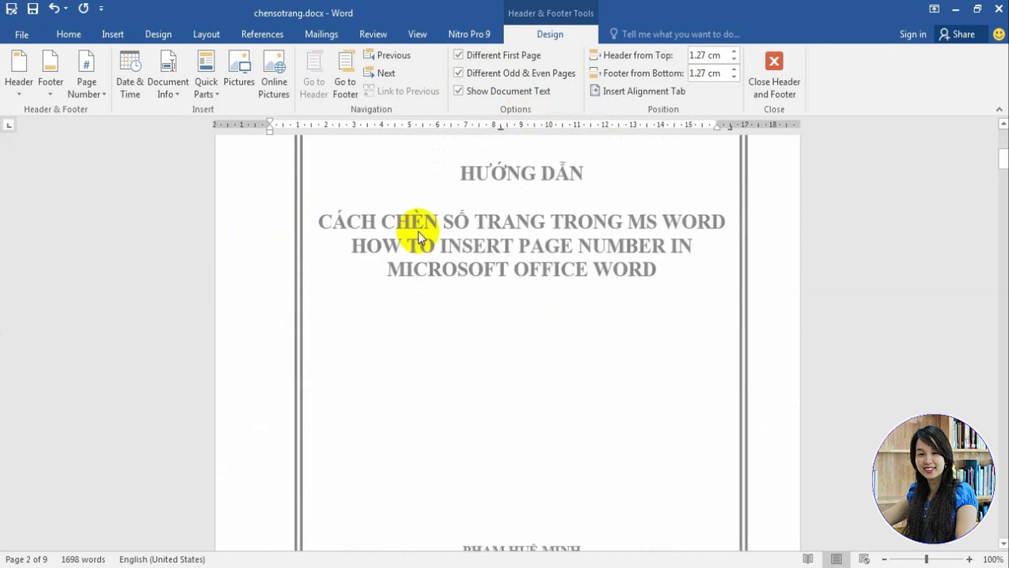
{"action": "scroll", "coordinate": [420, 221], "scroll_direction": "up", "scroll_amount": 8}
{"action": "scroll", "coordinate": [499, 221], "scroll_direction": "up", "scroll_amount": 2}
{"action": "scroll", "coordinate": [518, 196], "scroll_direction": "down", "scroll_amount": 2}
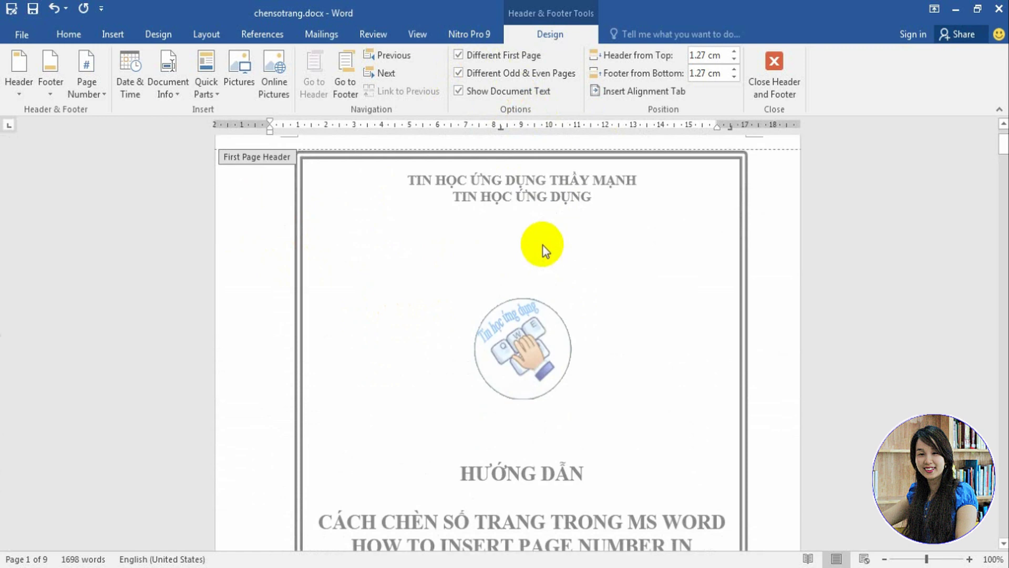
{"action": "scroll", "coordinate": [543, 245], "scroll_direction": "down", "scroll_amount": 8}
{"action": "scroll", "coordinate": [557, 276], "scroll_direction": "down", "scroll_amount": 6}
{"action": "scroll", "coordinate": [497, 274], "scroll_direction": "down", "scroll_amount": 3}
{"action": "scroll", "coordinate": [330, 226], "scroll_direction": "up", "scroll_amount": 2}
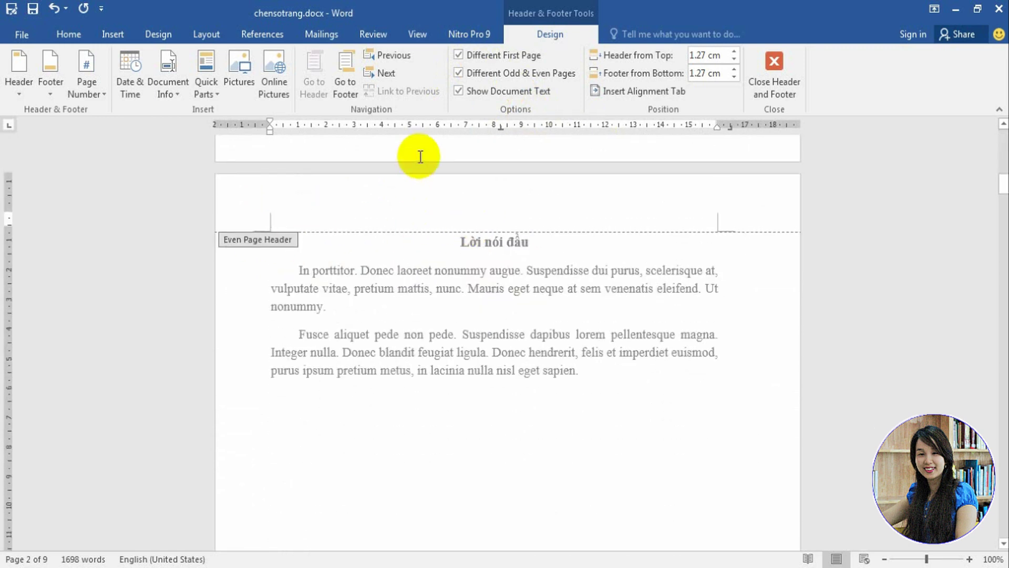
- Add a centred Plain Number 2 to page 2's even-page header and close header editing
{"action": "left_click", "coordinate": [98, 96]}
{"action": "mouse_move", "coordinate": [115, 110]}
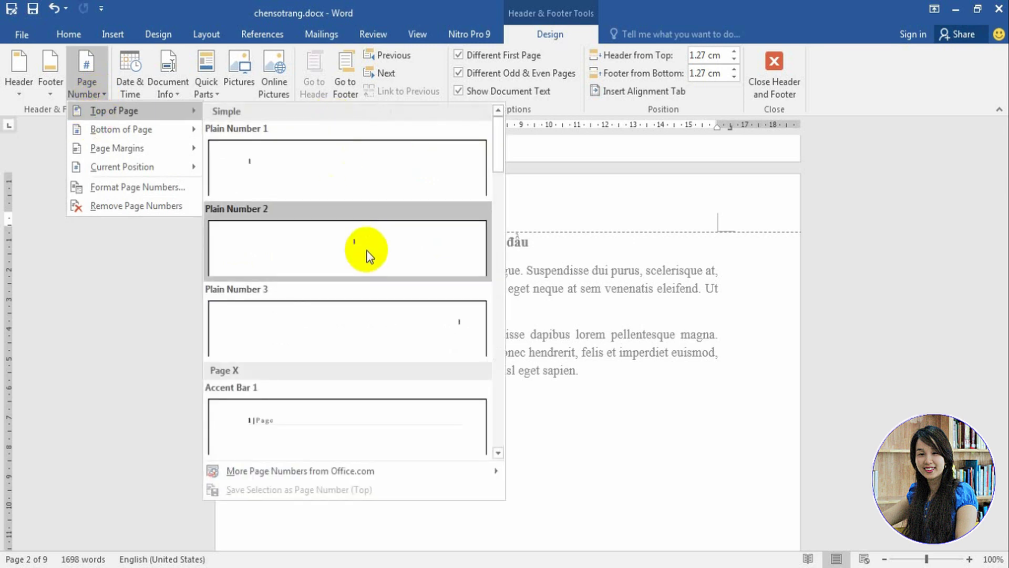
{"action": "left_click", "coordinate": [463, 329]}
{"action": "scroll", "coordinate": [582, 283], "scroll_direction": "up", "scroll_amount": 2}
{"action": "scroll", "coordinate": [708, 246], "scroll_direction": "up", "scroll_amount": 12}
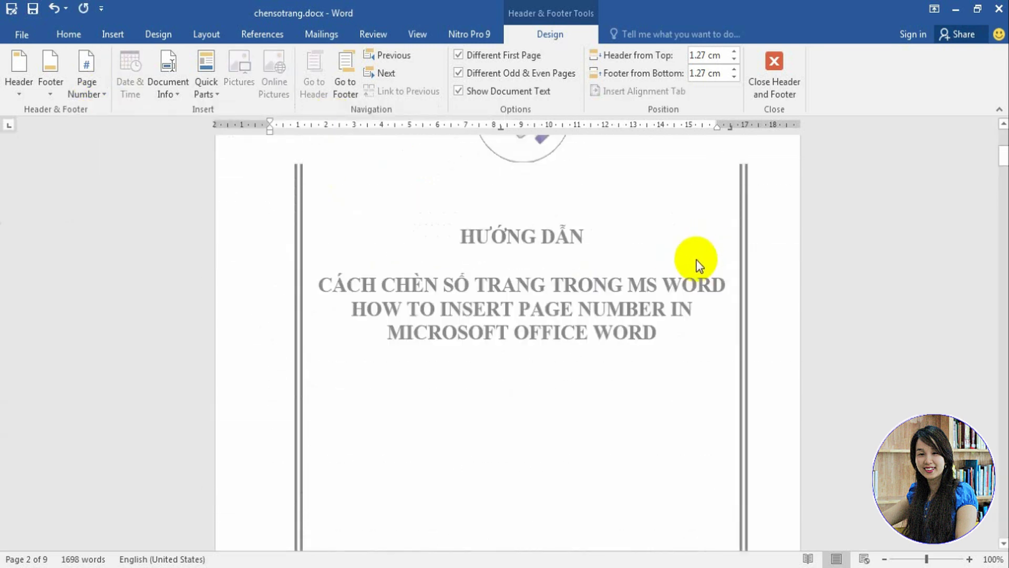
{"action": "scroll", "coordinate": [699, 266], "scroll_direction": "up", "scroll_amount": 10}
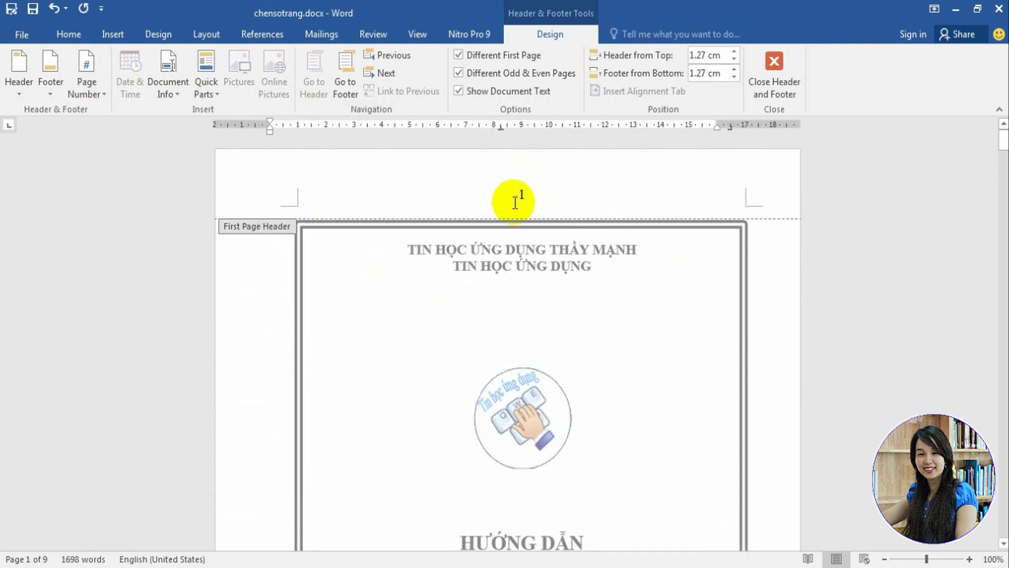
{"action": "scroll", "coordinate": [528, 229], "scroll_direction": "down", "scroll_amount": 1}
{"action": "scroll", "coordinate": [552, 248], "scroll_direction": "down", "scroll_amount": 10}
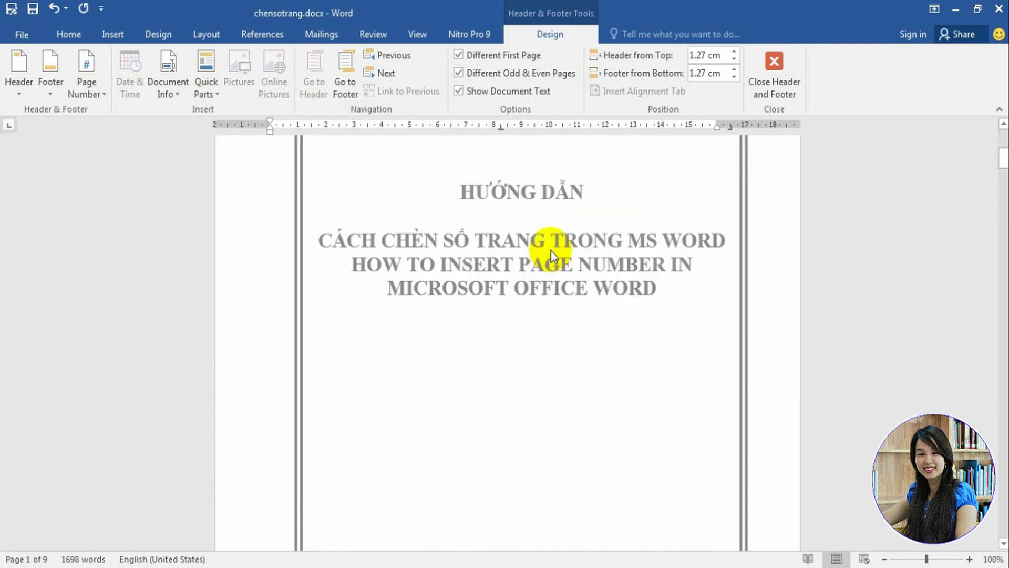
{"action": "scroll", "coordinate": [552, 247], "scroll_direction": "down", "scroll_amount": 2}
{"action": "left_click", "coordinate": [775, 73]}
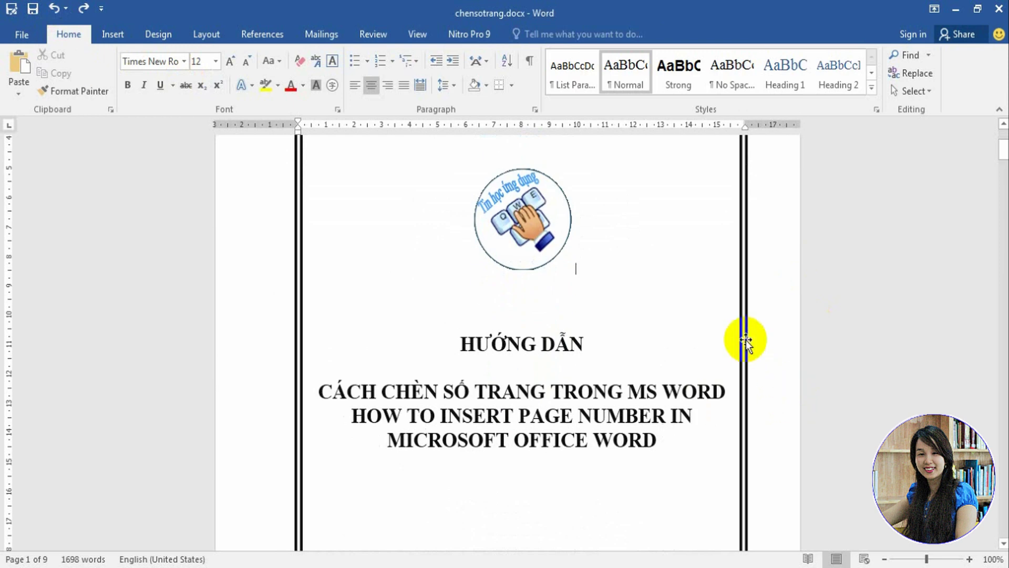
- Insert an accent-bar page number in the left page margin
{"action": "left_click", "coordinate": [119, 35]}
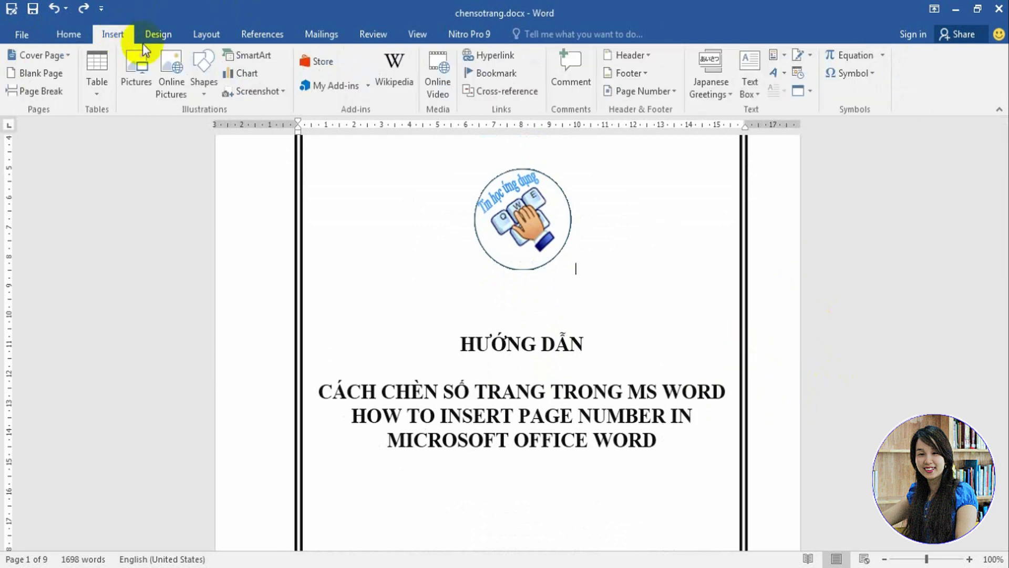
{"action": "left_click", "coordinate": [670, 90]}
{"action": "mouse_move", "coordinate": [651, 148]}
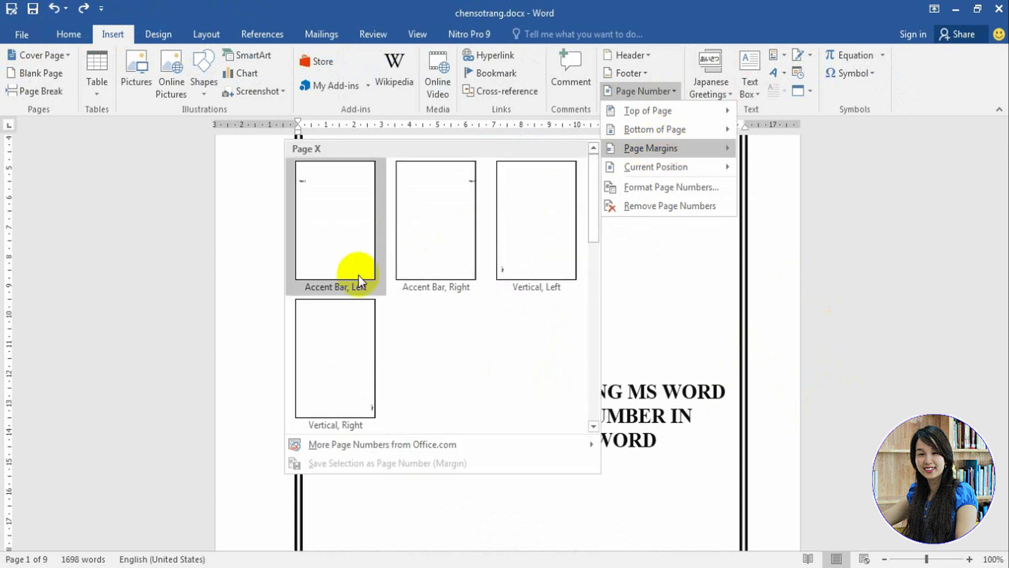
{"action": "left_click", "coordinate": [309, 185]}
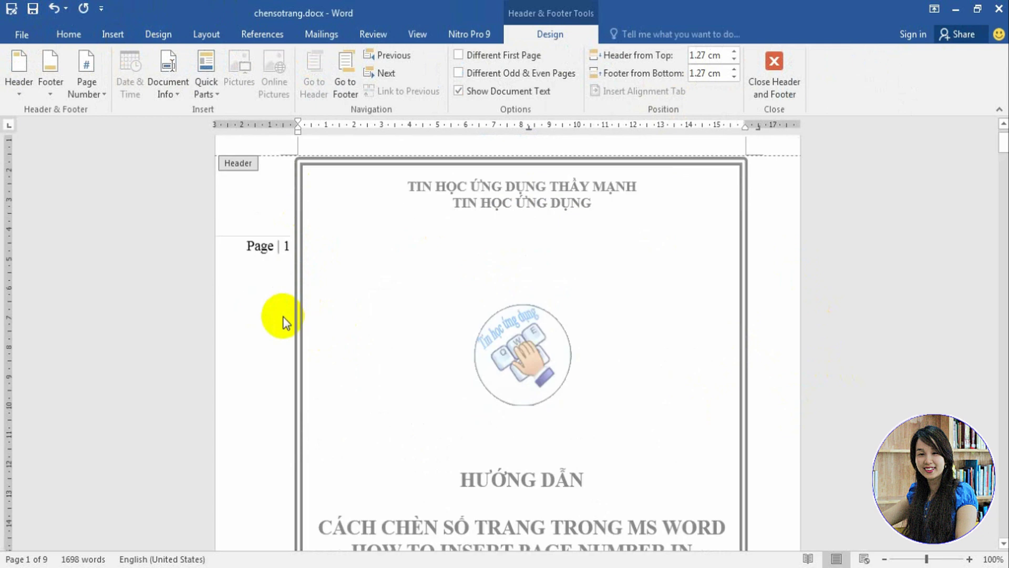
- Close header editing and return to the 'Lời nói đầu' body text on page 2
{"action": "scroll", "coordinate": [283, 316], "scroll_direction": "down", "scroll_amount": 5}
{"action": "scroll", "coordinate": [280, 336], "scroll_direction": "down", "scroll_amount": 5}
{"action": "scroll", "coordinate": [275, 354], "scroll_direction": "down", "scroll_amount": 5}
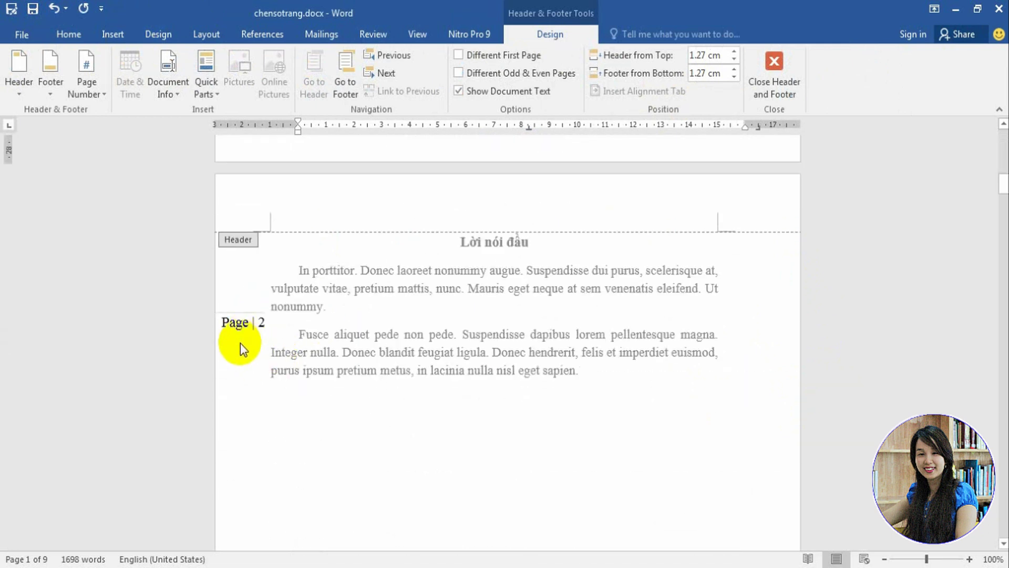
{"action": "double_click", "coordinate": [452, 315]}
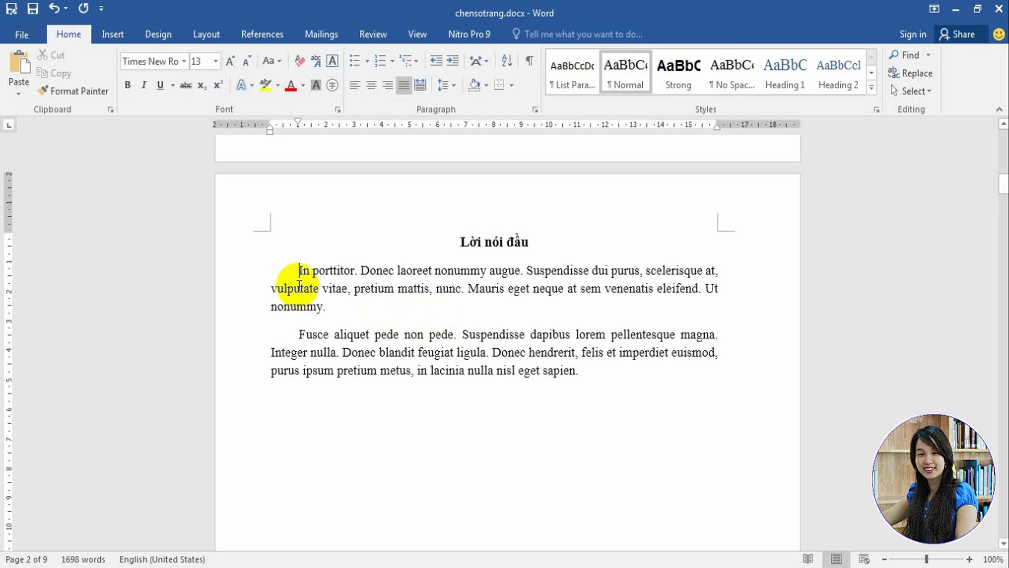
- Insert a Two Bars page number at the text position on page 2
{"action": "left_click", "coordinate": [113, 35]}
{"action": "left_click", "coordinate": [675, 92]}
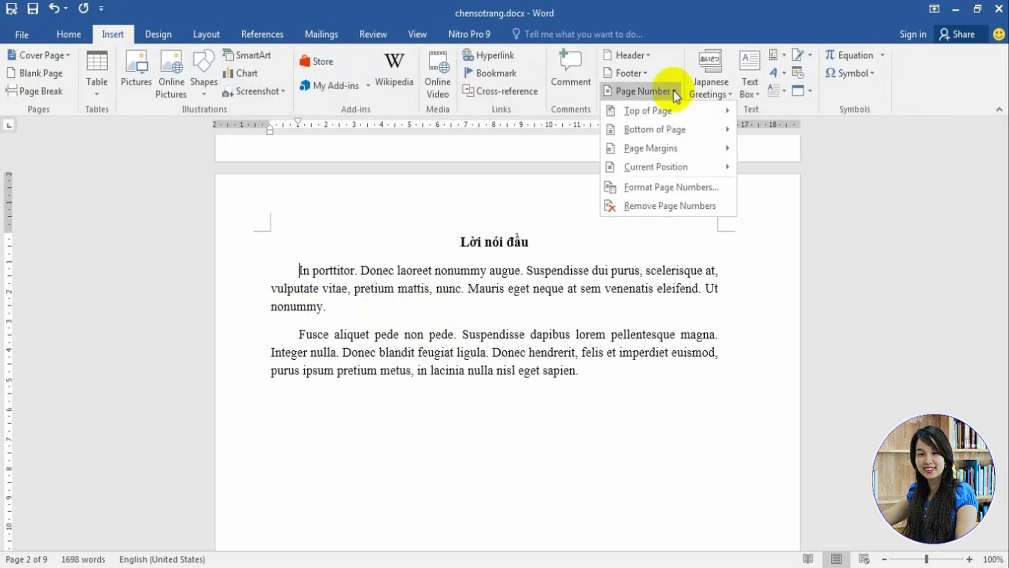
{"action": "mouse_move", "coordinate": [655, 166]}
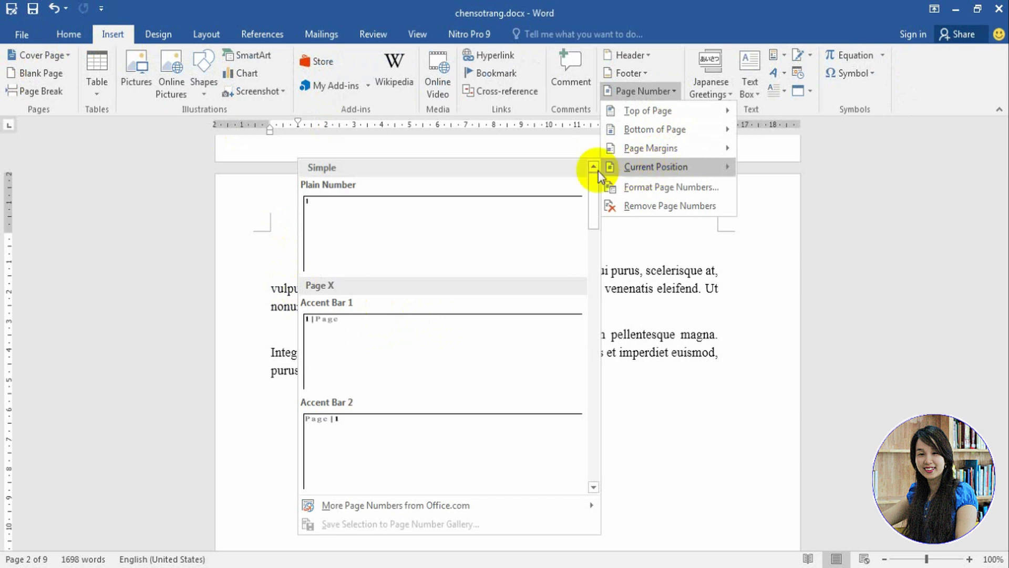
{"action": "left_click_drag", "start_coordinate": [593, 199], "coordinate": [583, 405]}
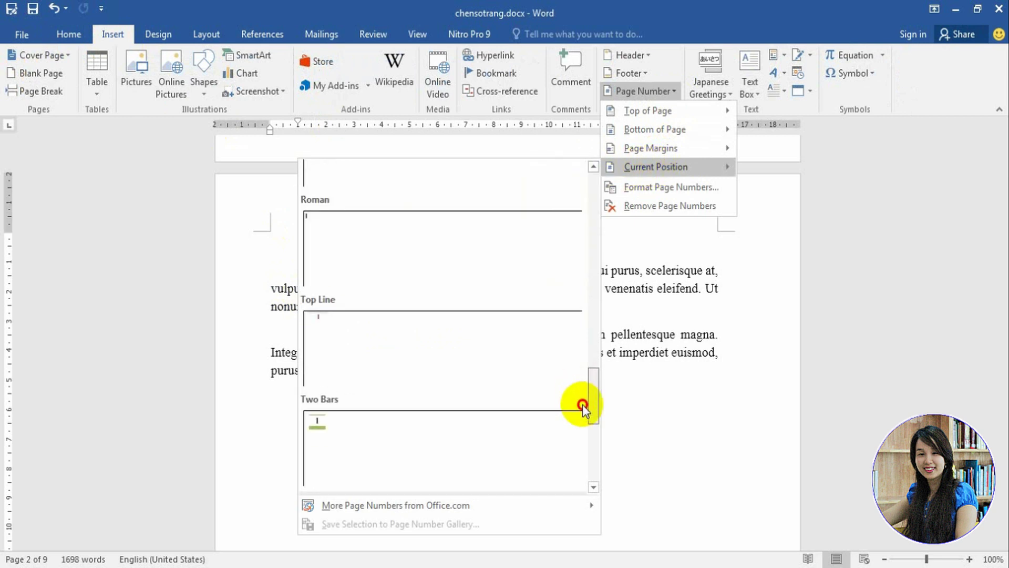
{"action": "left_click", "coordinate": [336, 444]}
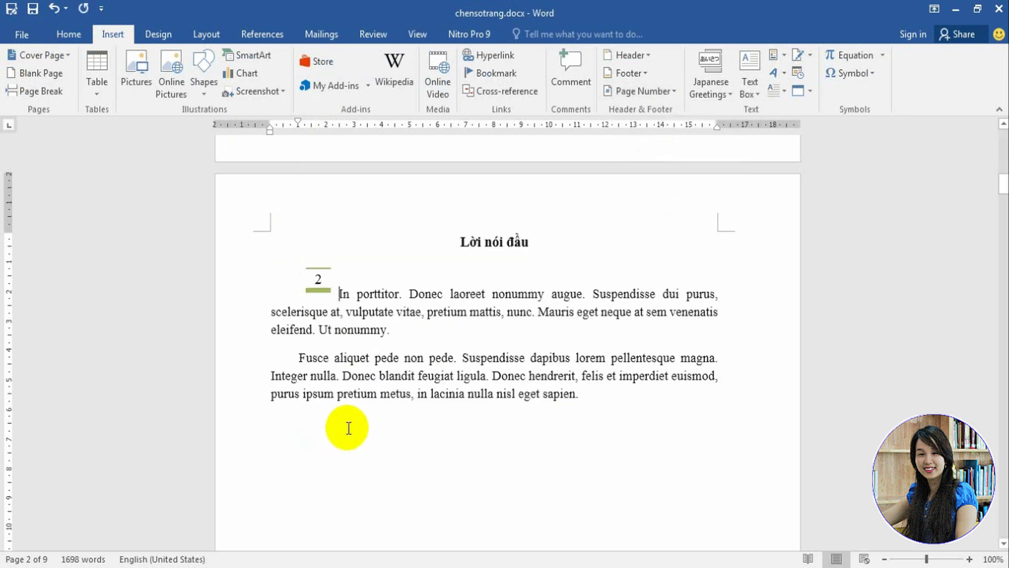
{"action": "scroll", "coordinate": [426, 284], "scroll_direction": "down", "scroll_amount": 15}
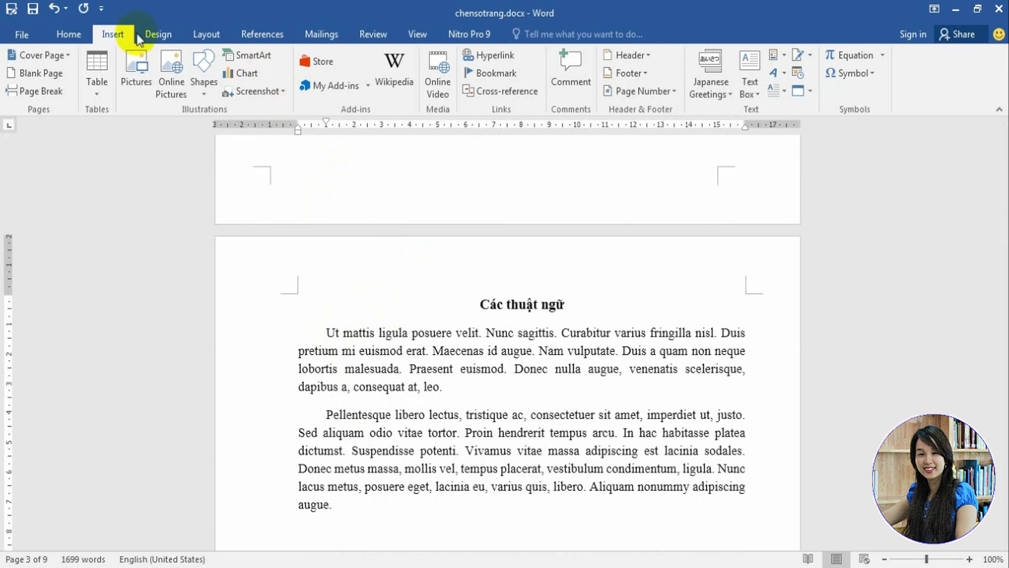
- Insert a Two Bars page number at the start of page 3's text
{"action": "left_click", "coordinate": [674, 93]}
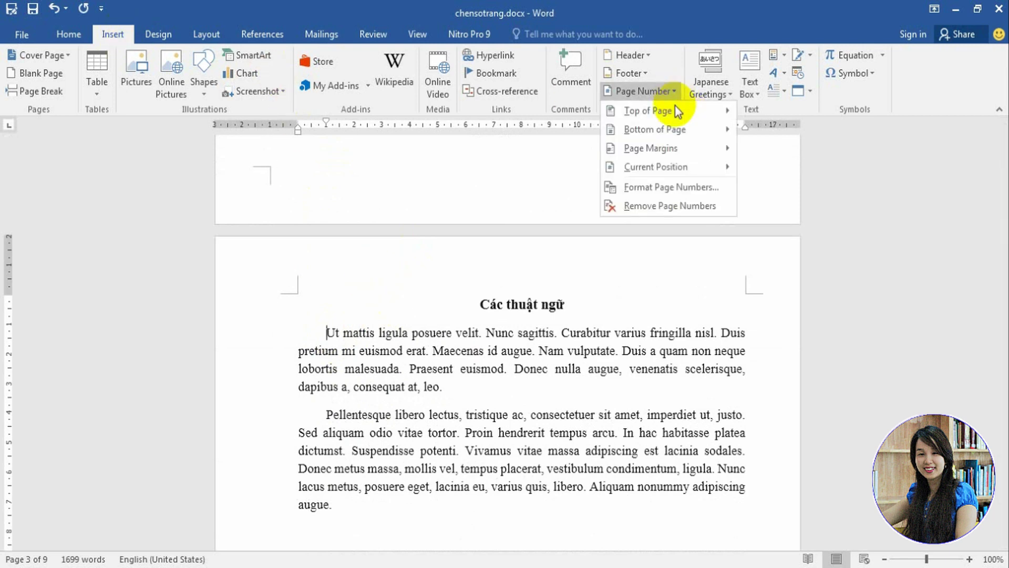
{"action": "scroll", "coordinate": [423, 426], "scroll_direction": "down", "scroll_amount": 5}
{"action": "left_click", "coordinate": [327, 398]}
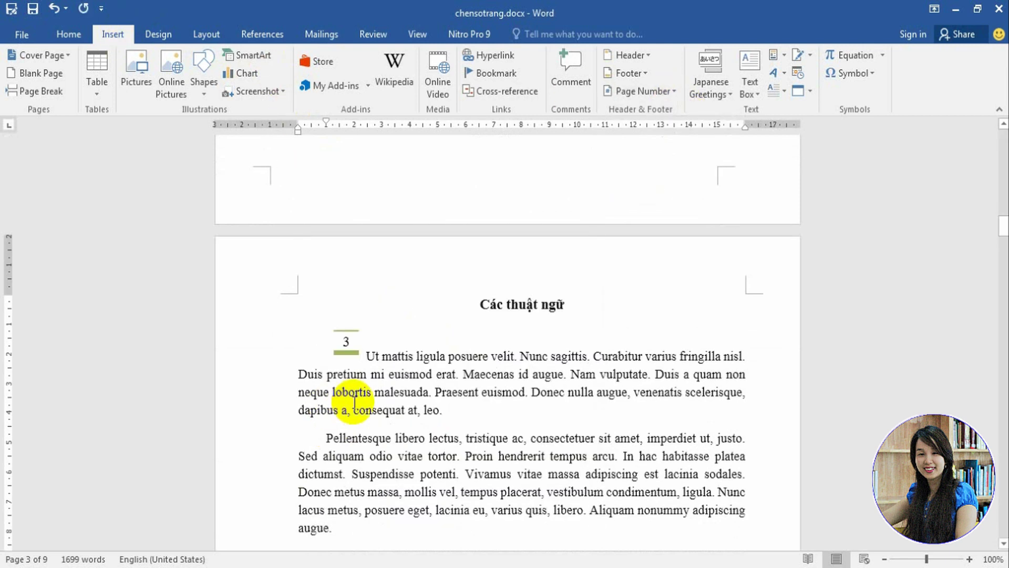
{"action": "scroll", "coordinate": [329, 412], "scroll_direction": "up", "scroll_amount": 5}
{"action": "scroll", "coordinate": [357, 418], "scroll_direction": "down", "scroll_amount": 4}
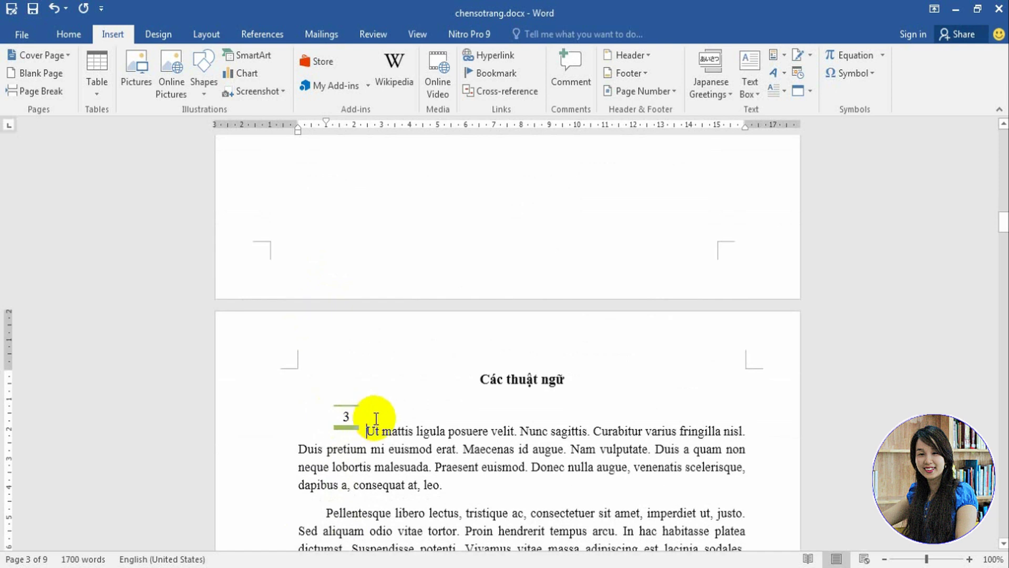
{"action": "scroll", "coordinate": [909, 299], "scroll_direction": "up", "scroll_amount": 20}
- Place the cursor before the 'Lời nói đầu' heading
{"action": "scroll", "coordinate": [883, 324], "scroll_direction": "down", "scroll_amount": 1}
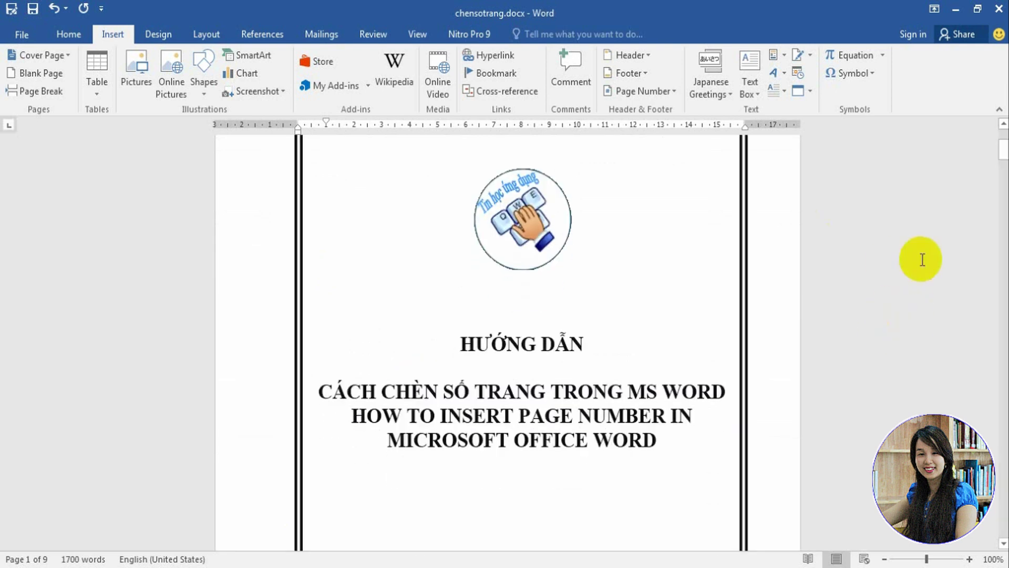
{"action": "scroll", "coordinate": [875, 318], "scroll_direction": "up", "scroll_amount": 2}
{"action": "scroll", "coordinate": [874, 318], "scroll_direction": "up", "scroll_amount": 8}
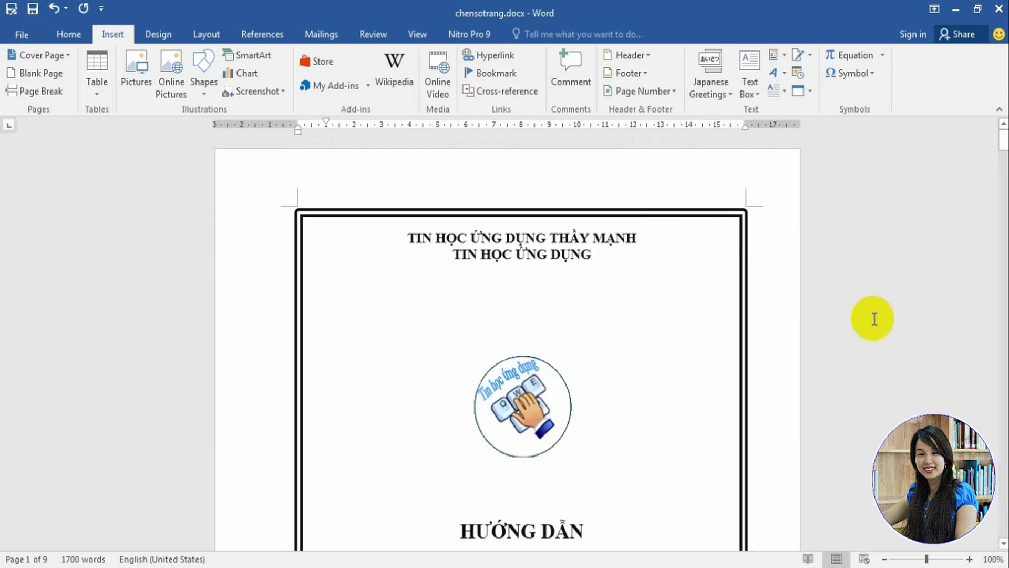
{"action": "scroll", "coordinate": [874, 318], "scroll_direction": "down", "scroll_amount": 15}
{"action": "scroll", "coordinate": [869, 318], "scroll_direction": "down", "scroll_amount": 9}
{"action": "scroll", "coordinate": [869, 319], "scroll_direction": "down", "scroll_amount": 1}
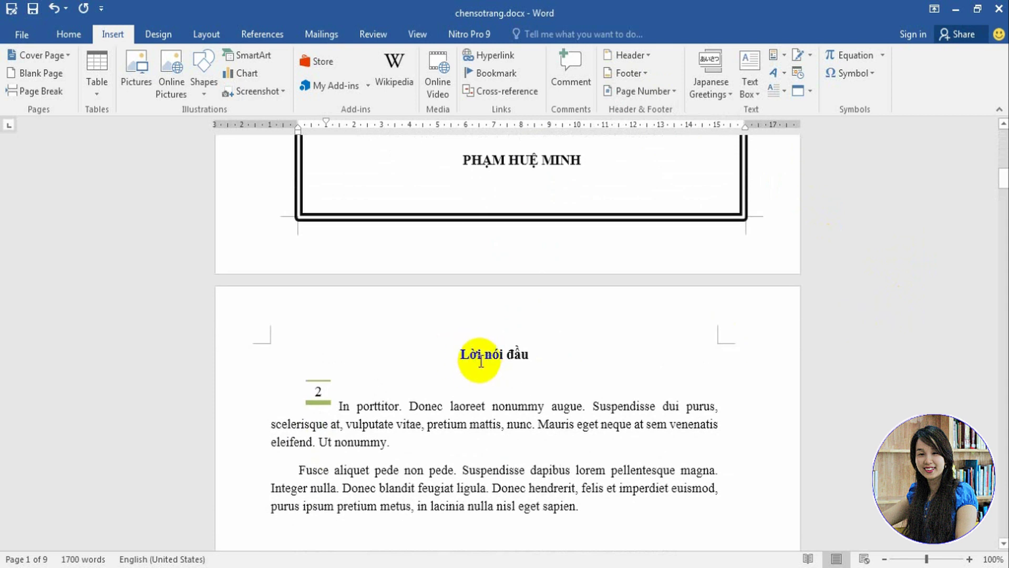
{"action": "scroll", "coordinate": [491, 354], "scroll_direction": "down", "scroll_amount": 1}
{"action": "scroll", "coordinate": [491, 353], "scroll_direction": "down", "scroll_amount": 1}
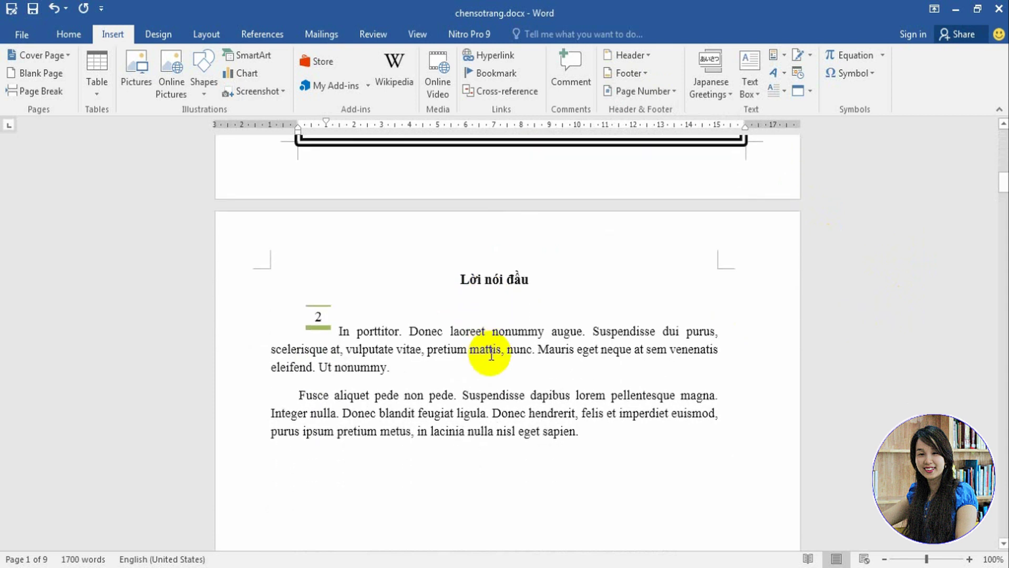
{"action": "scroll", "coordinate": [490, 352], "scroll_direction": "down", "scroll_amount": 1}
{"action": "scroll", "coordinate": [490, 350], "scroll_direction": "down", "scroll_amount": 7}
{"action": "scroll", "coordinate": [490, 351], "scroll_direction": "down", "scroll_amount": 5}
{"action": "scroll", "coordinate": [493, 349], "scroll_direction": "down", "scroll_amount": 5}
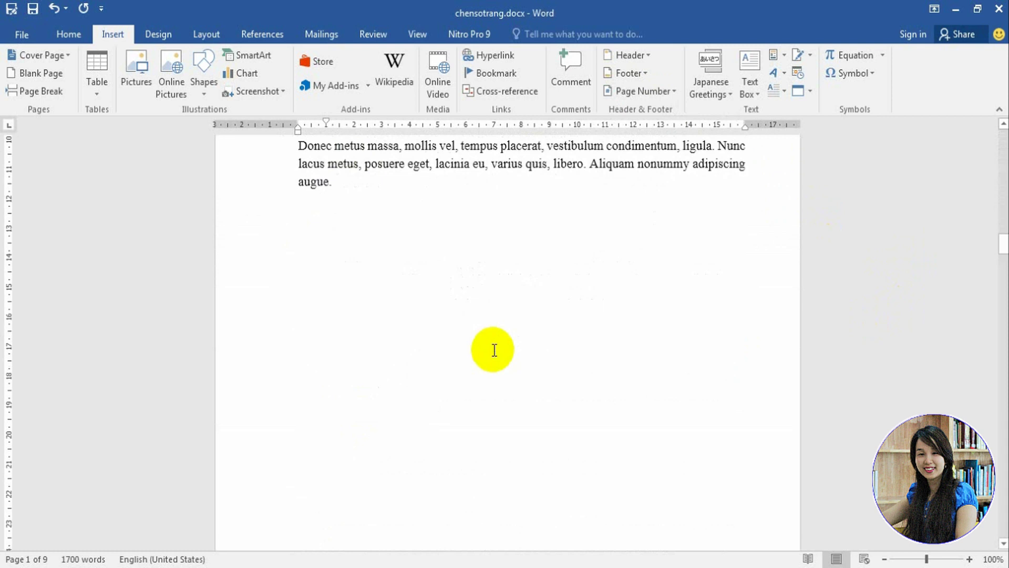
{"action": "scroll", "coordinate": [493, 349], "scroll_direction": "down", "scroll_amount": 5}
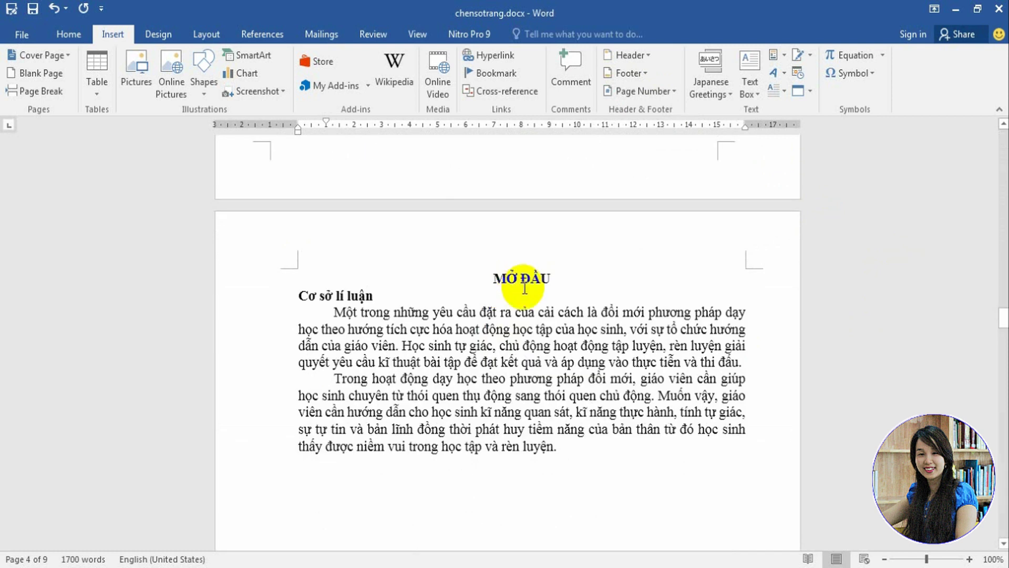
{"action": "scroll", "coordinate": [552, 314], "scroll_direction": "up", "scroll_amount": 3}
{"action": "scroll", "coordinate": [552, 311], "scroll_direction": "up", "scroll_amount": 10}
{"action": "scroll", "coordinate": [554, 311], "scroll_direction": "up", "scroll_amount": 6}
{"action": "scroll", "coordinate": [553, 309], "scroll_direction": "up", "scroll_amount": 5}
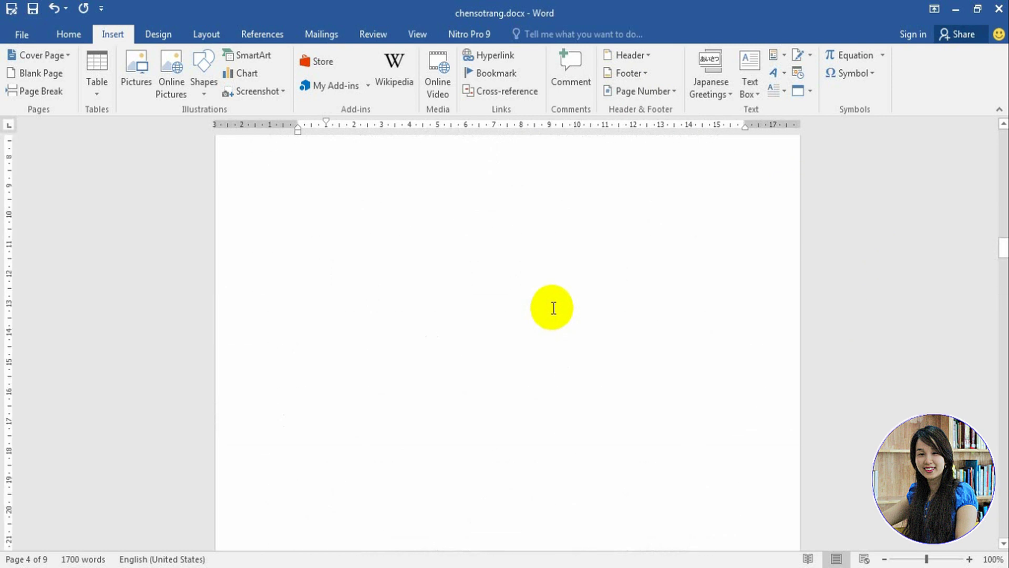
{"action": "scroll", "coordinate": [552, 305], "scroll_direction": "up", "scroll_amount": 5}
{"action": "scroll", "coordinate": [552, 304], "scroll_direction": "up", "scroll_amount": 5}
{"action": "scroll", "coordinate": [473, 326], "scroll_direction": "up", "scroll_amount": 5}
{"action": "left_click", "coordinate": [459, 343]}
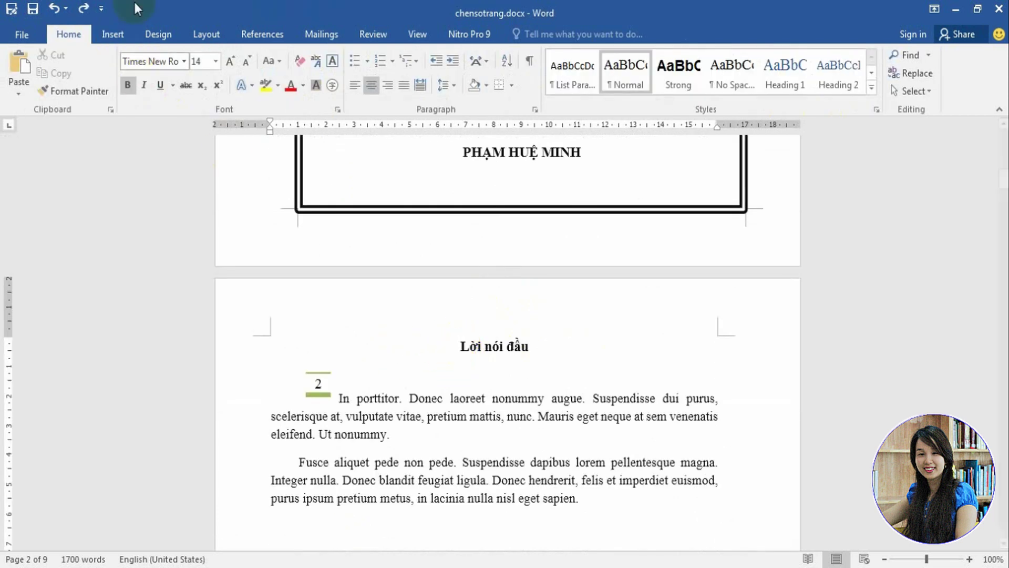
- Add a Next Page section break there and undo the extra blank page
{"action": "left_click", "coordinate": [208, 36]}
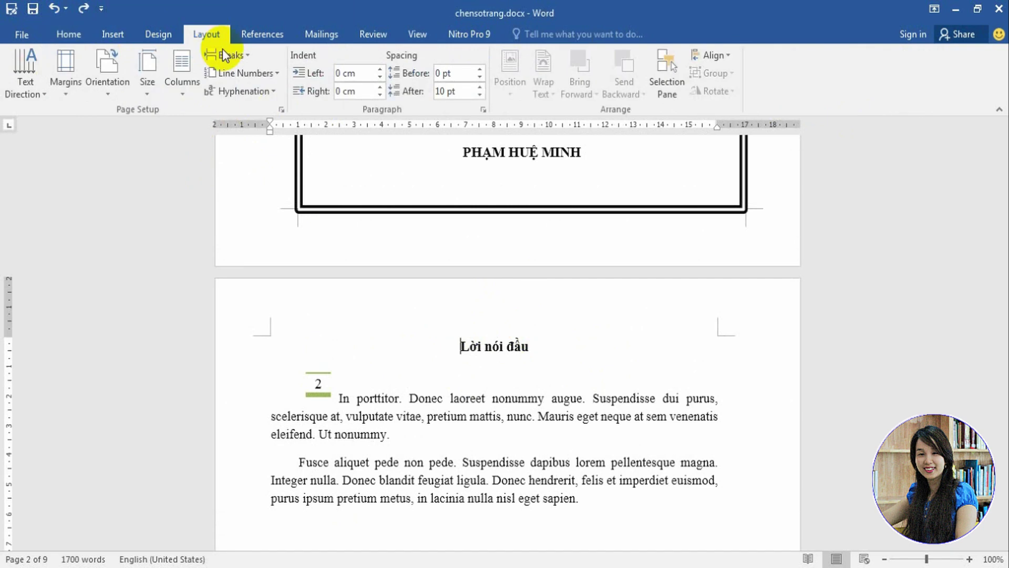
{"action": "left_click", "coordinate": [251, 57]}
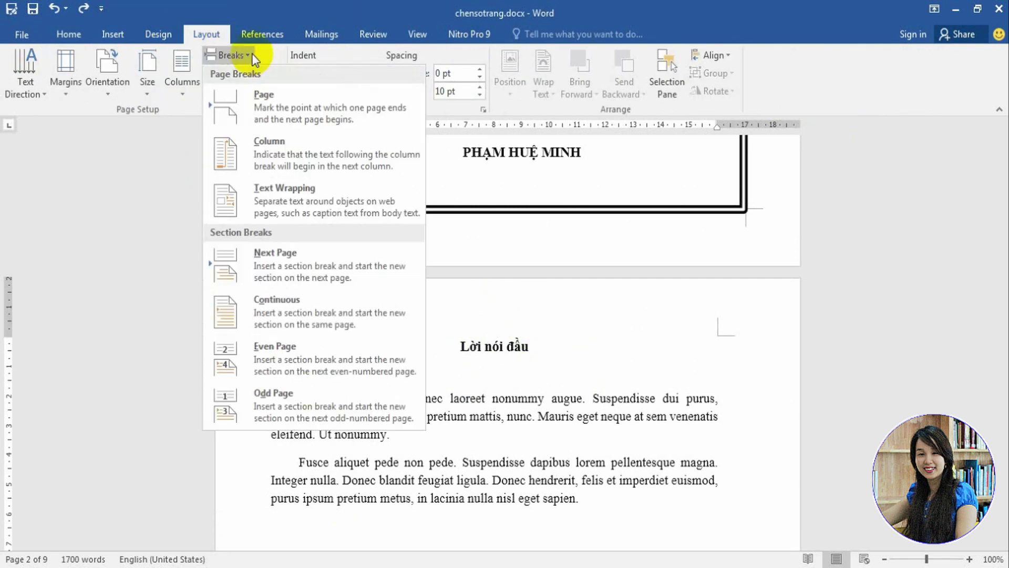
{"action": "left_click", "coordinate": [262, 265]}
{"action": "key", "text": "ctrl+z"}
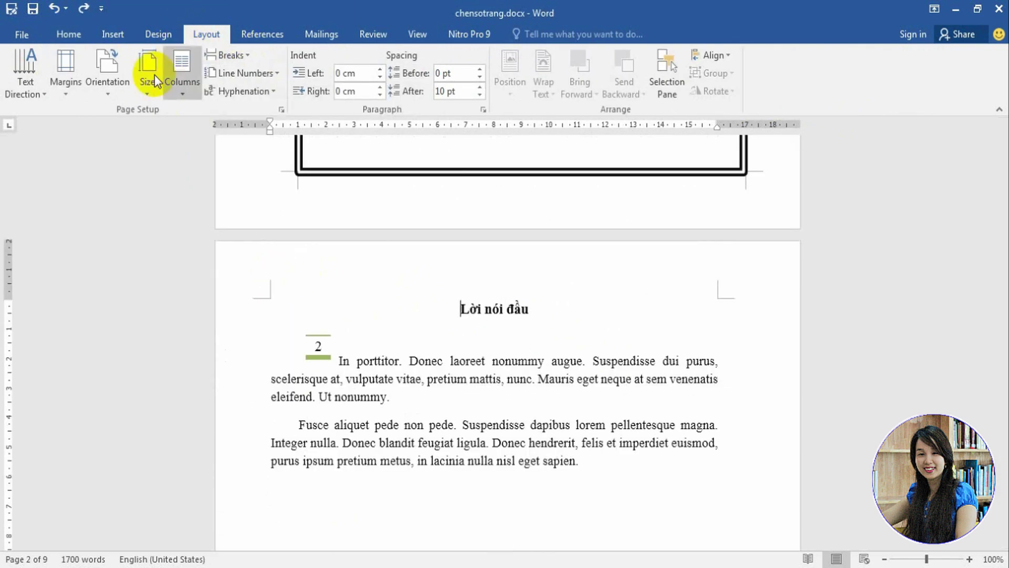
- Add a Plain Number 2 page number, centred at the top of the 'Lời nói đầu' page
{"action": "left_click", "coordinate": [113, 34]}
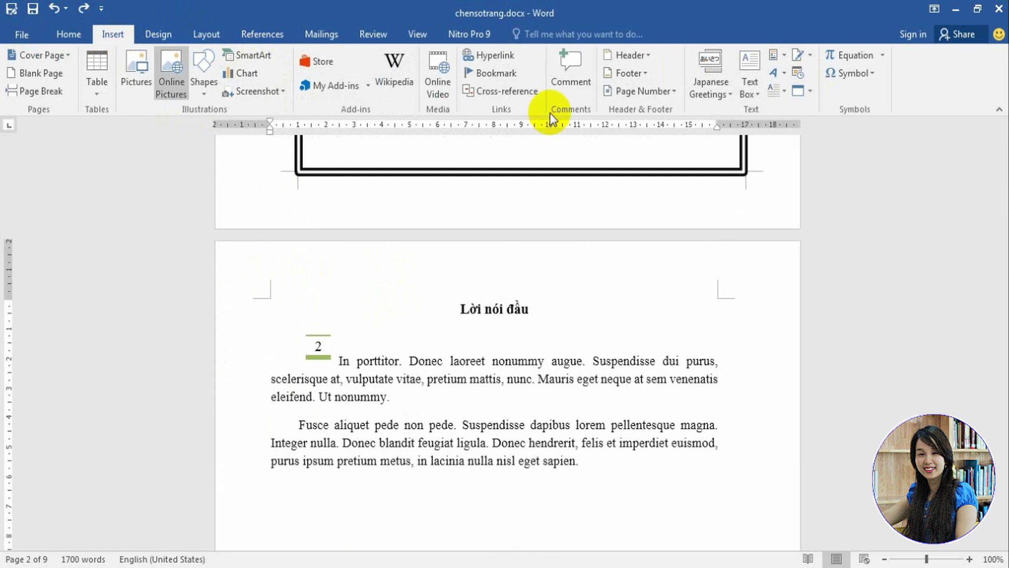
{"action": "left_click", "coordinate": [675, 95]}
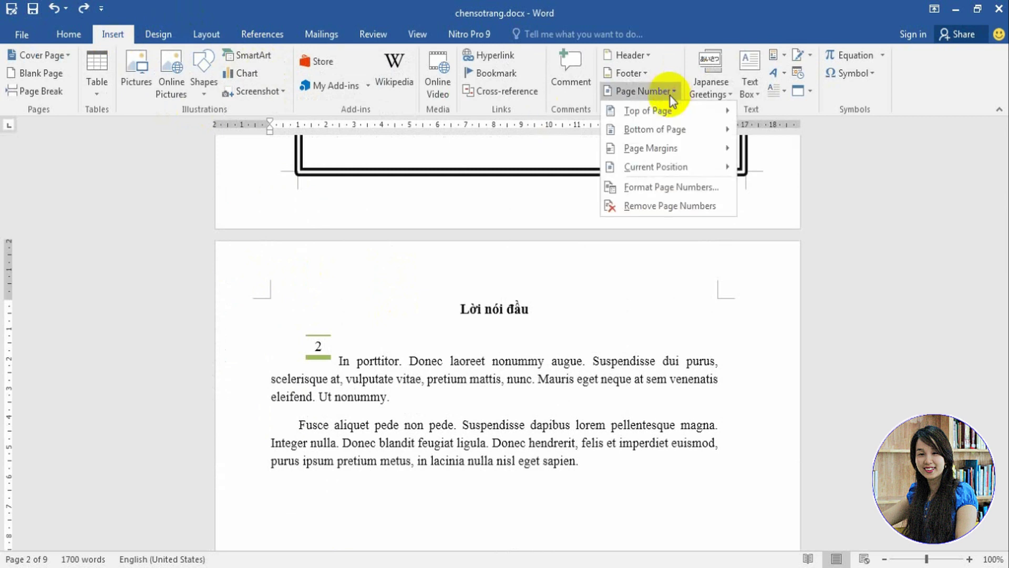
{"action": "mouse_move", "coordinate": [648, 111]}
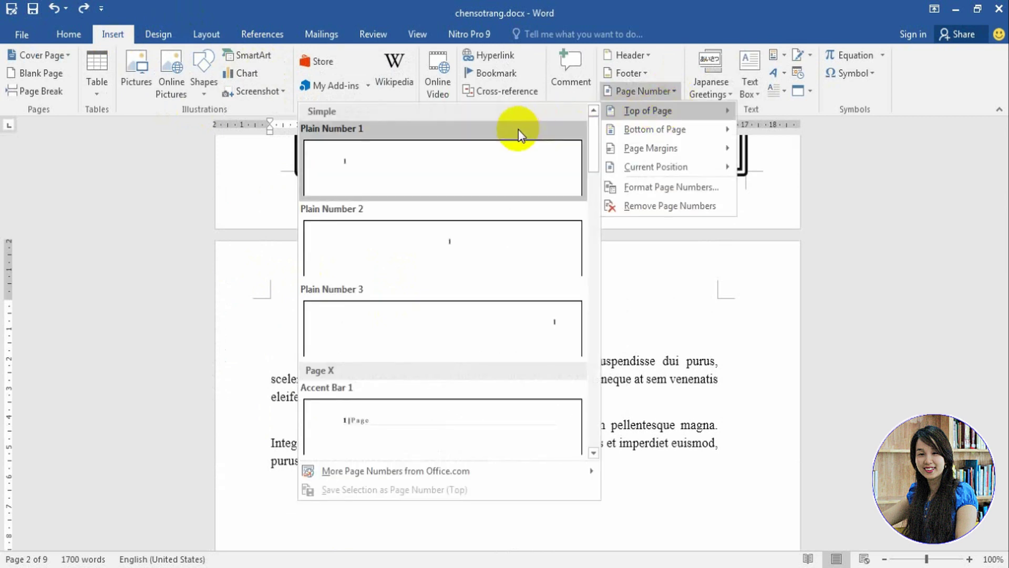
{"action": "left_click", "coordinate": [447, 251]}
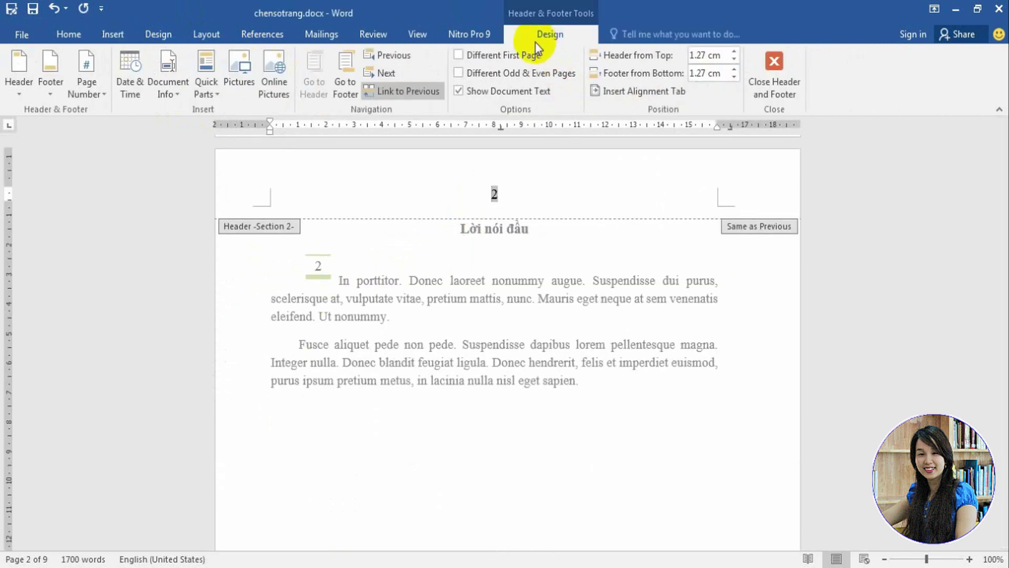
- Format Section 2 page numbers as i, ii, iii, starting at i
{"action": "left_click", "coordinate": [109, 97]}
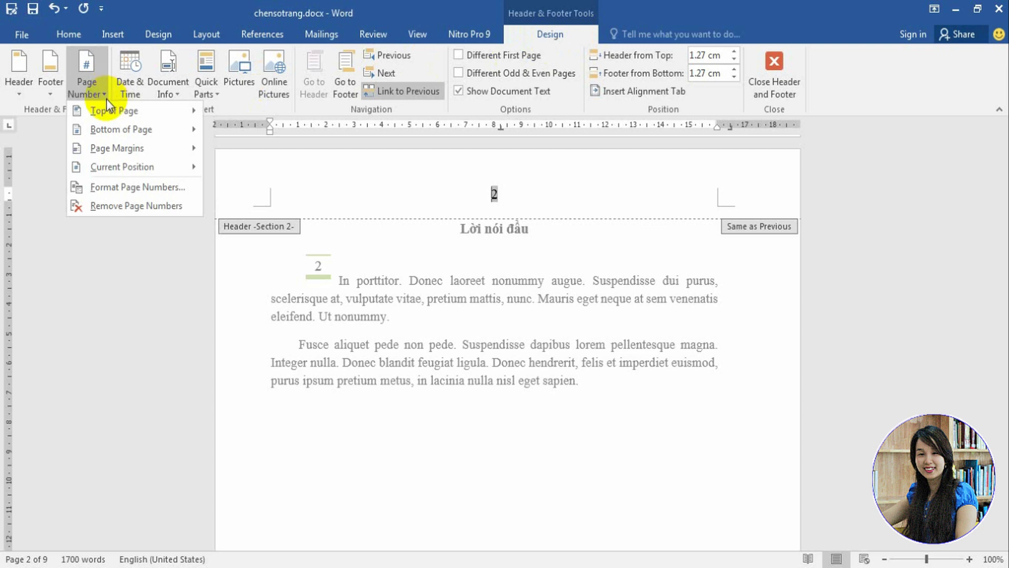
{"action": "left_click", "coordinate": [100, 190]}
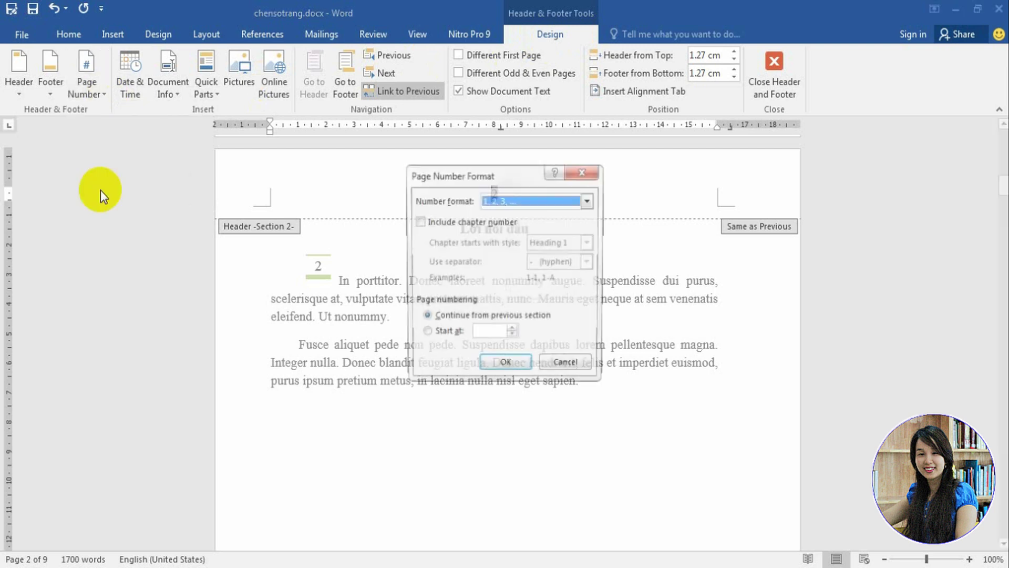
{"action": "left_click", "coordinate": [589, 204]}
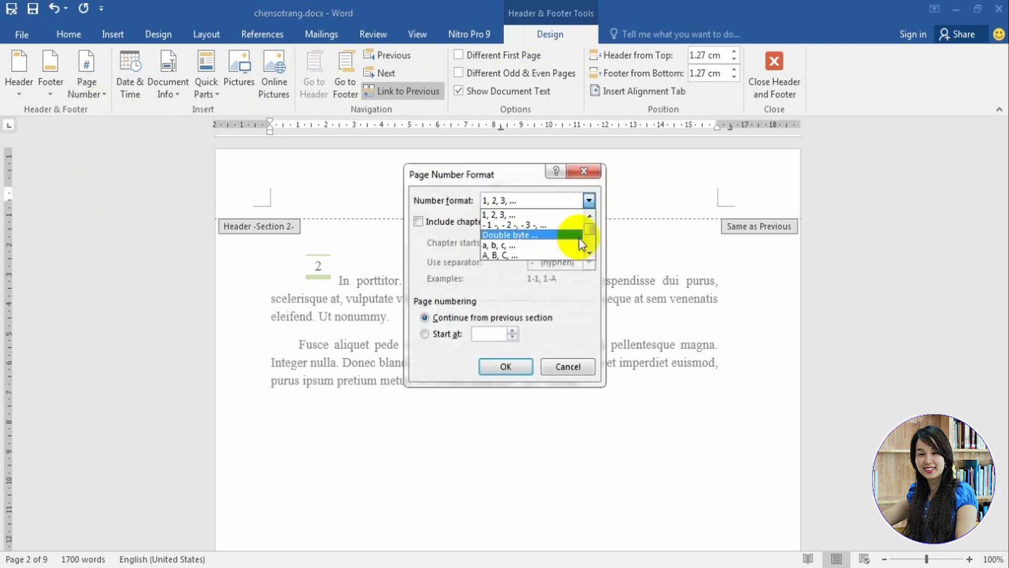
{"action": "left_click", "coordinate": [590, 253]}
{"action": "left_click", "coordinate": [591, 255]}
{"action": "left_click", "coordinate": [505, 245]}
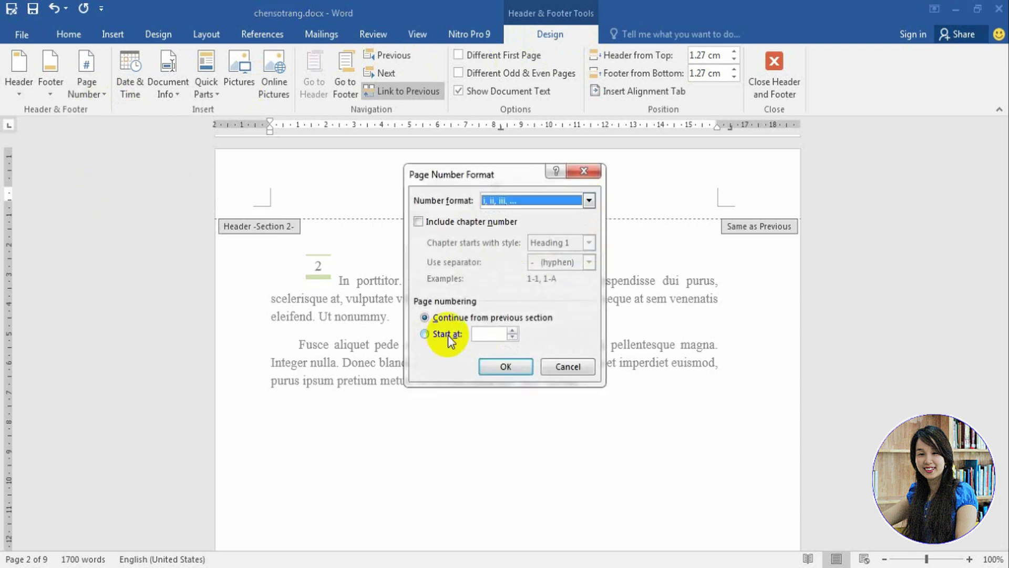
{"action": "left_click", "coordinate": [441, 334]}
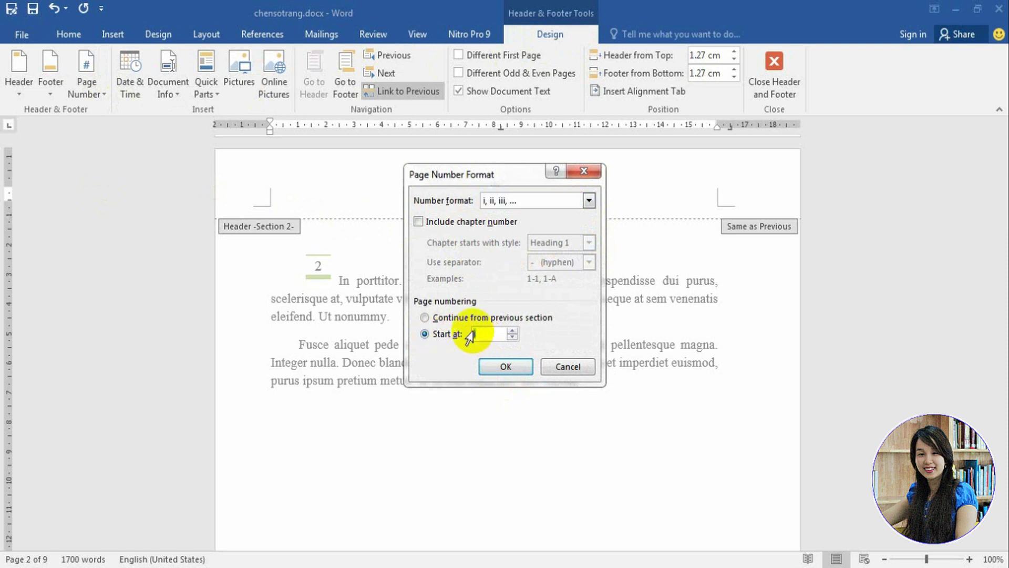
{"action": "left_click", "coordinate": [504, 370]}
{"action": "scroll", "coordinate": [500, 342], "scroll_direction": "up", "scroll_amount": 3}
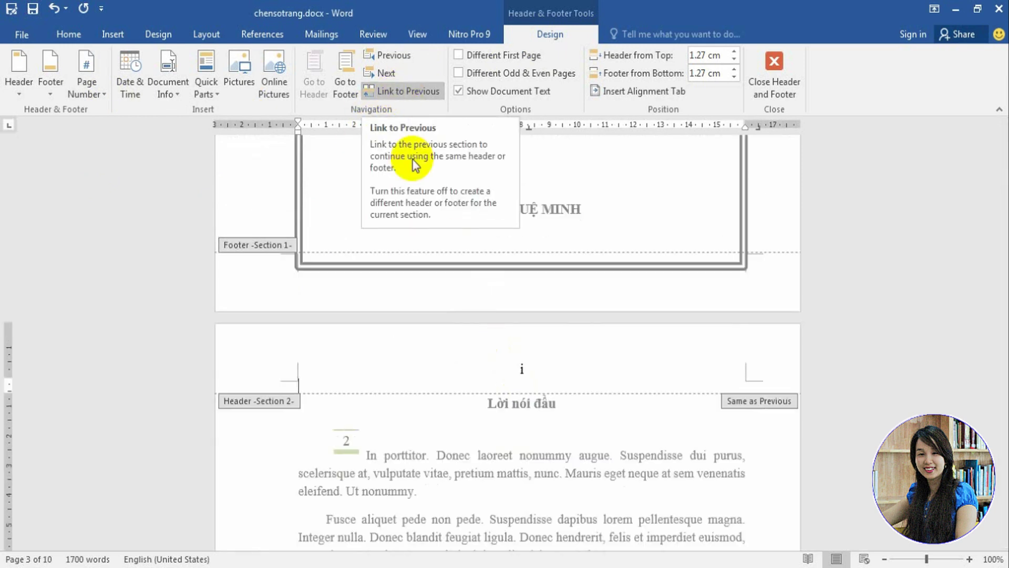
- Turn off Link to Previous for the Section 2 header
{"action": "left_click", "coordinate": [405, 90]}
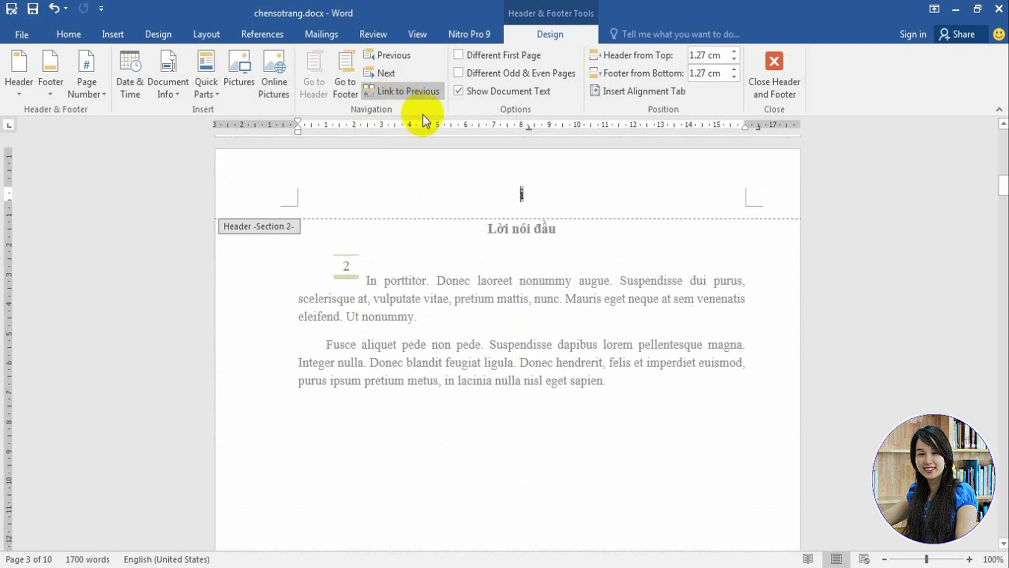
{"action": "scroll", "coordinate": [516, 300], "scroll_direction": "up", "scroll_amount": 3}
{"action": "scroll", "coordinate": [528, 327], "scroll_direction": "up", "scroll_amount": 3}
{"action": "scroll", "coordinate": [530, 331], "scroll_direction": "up", "scroll_amount": 3}
{"action": "scroll", "coordinate": [533, 336], "scroll_direction": "up", "scroll_amount": 5}
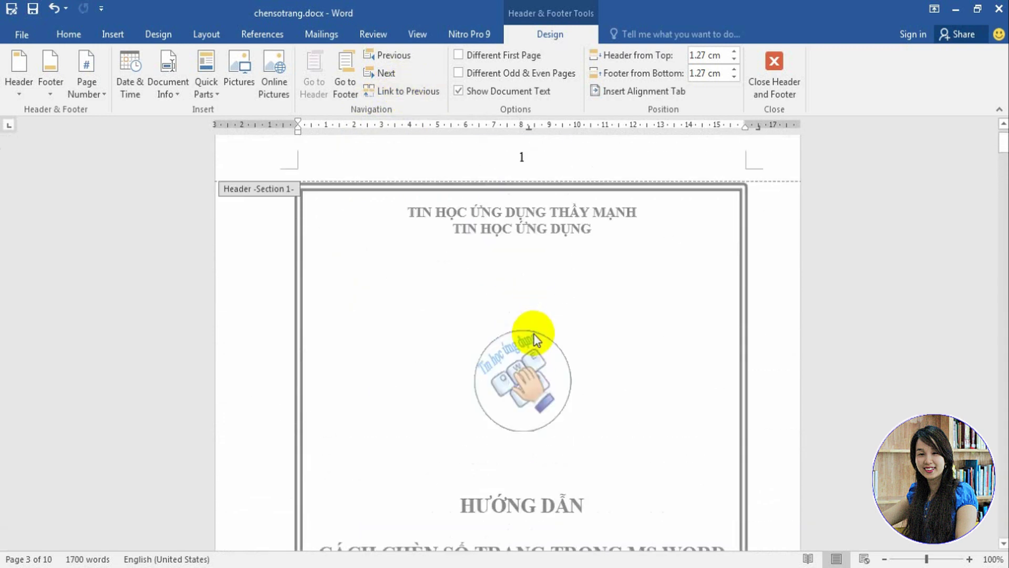
{"action": "scroll", "coordinate": [542, 284], "scroll_direction": "up", "scroll_amount": 2}
- Remove the cover page's page number and close header editing
{"action": "left_click", "coordinate": [86, 84]}
{"action": "left_click", "coordinate": [108, 216]}
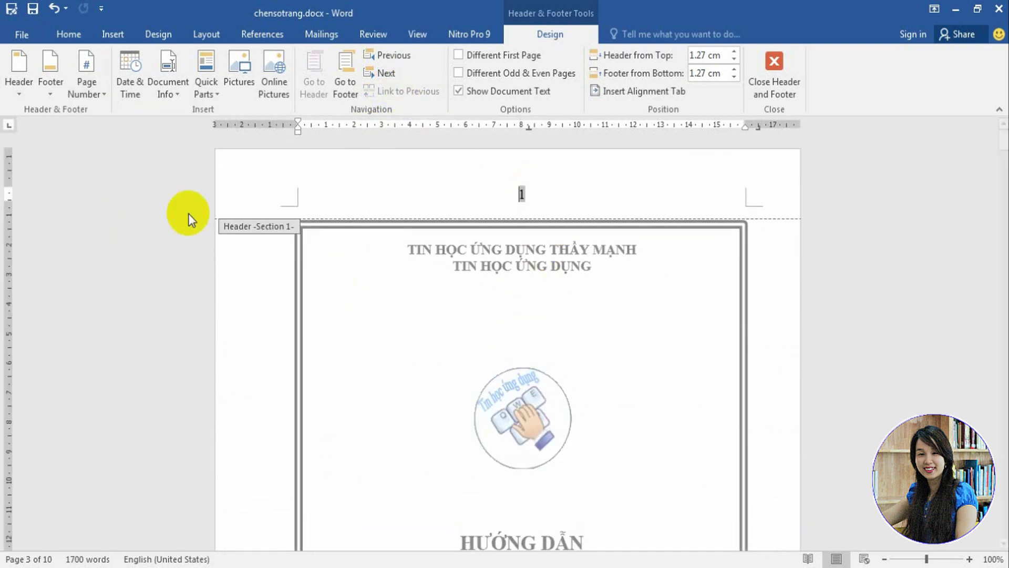
{"action": "scroll", "coordinate": [488, 291], "scroll_direction": "down", "scroll_amount": 5}
{"action": "scroll", "coordinate": [497, 315], "scroll_direction": "down", "scroll_amount": 5}
{"action": "scroll", "coordinate": [525, 315], "scroll_direction": "down", "scroll_amount": 3}
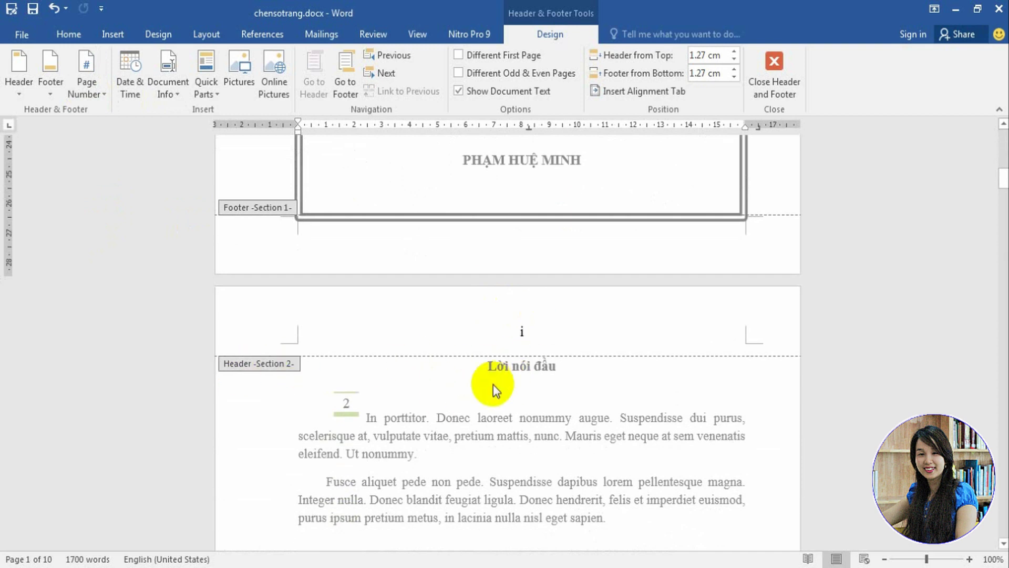
{"action": "scroll", "coordinate": [496, 399], "scroll_direction": "down", "scroll_amount": 2}
{"action": "scroll", "coordinate": [497, 408], "scroll_direction": "down", "scroll_amount": 3}
{"action": "double_click", "coordinate": [499, 408]}
- Insert a Next Page section break directly before the MỞ ĐẦU heading
{"action": "scroll", "coordinate": [588, 417], "scroll_direction": "down", "scroll_amount": 3}
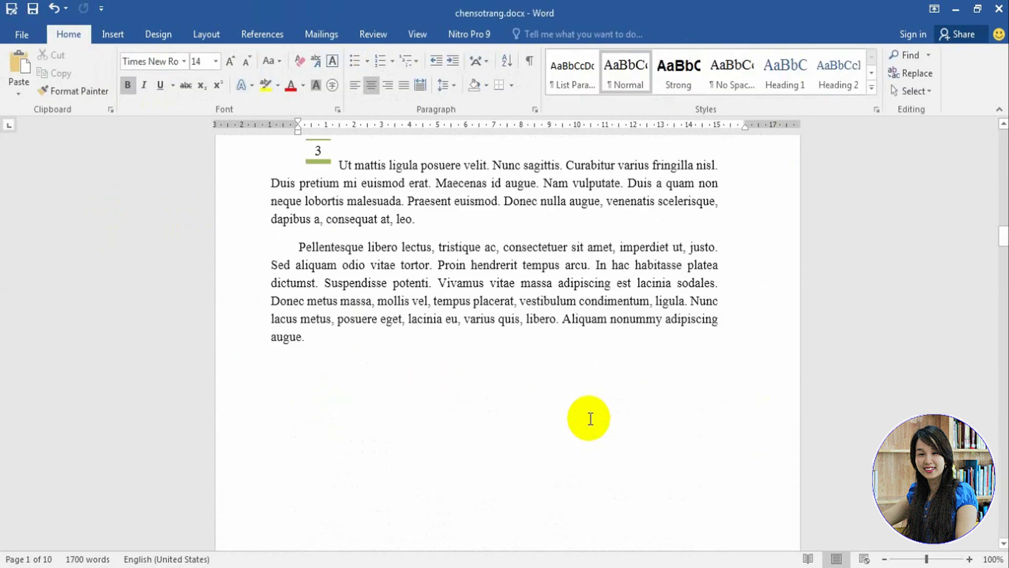
{"action": "scroll", "coordinate": [582, 417], "scroll_direction": "down", "scroll_amount": 3}
{"action": "scroll", "coordinate": [579, 416], "scroll_direction": "down", "scroll_amount": 3}
{"action": "scroll", "coordinate": [579, 417], "scroll_direction": "down", "scroll_amount": 3}
{"action": "scroll", "coordinate": [578, 417], "scroll_direction": "down", "scroll_amount": 2}
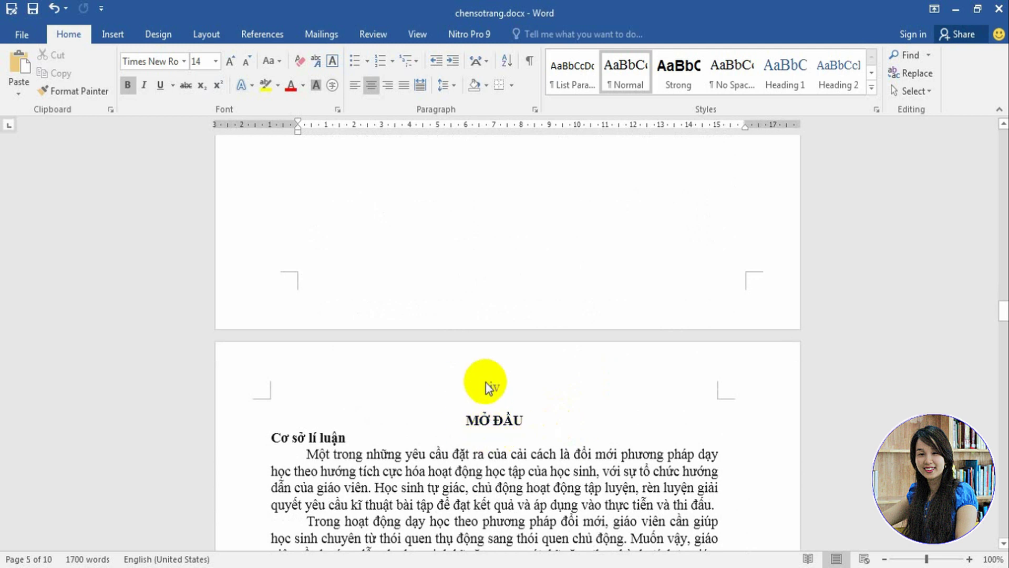
{"action": "left_click", "coordinate": [466, 423]}
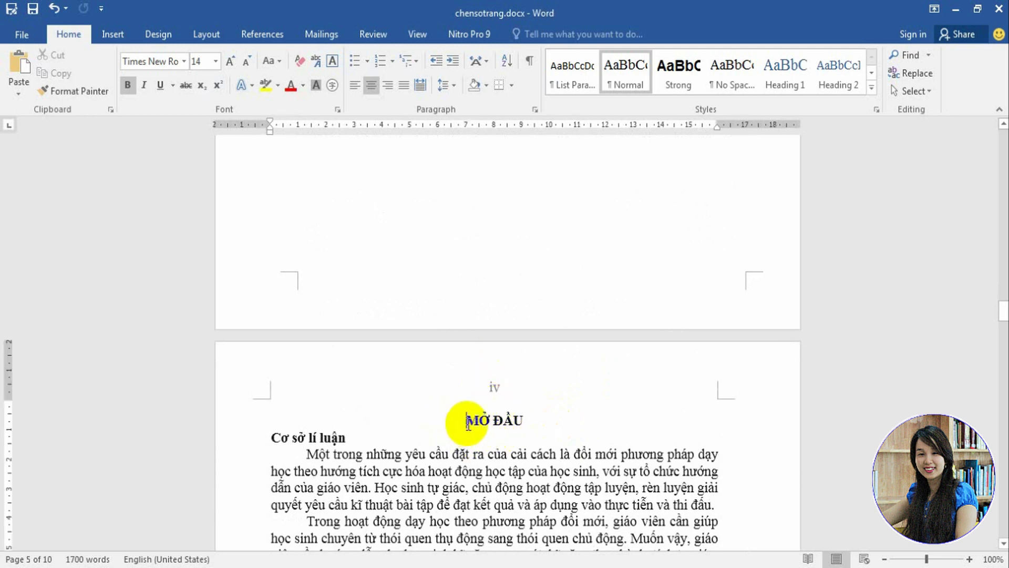
{"action": "left_click", "coordinate": [202, 35]}
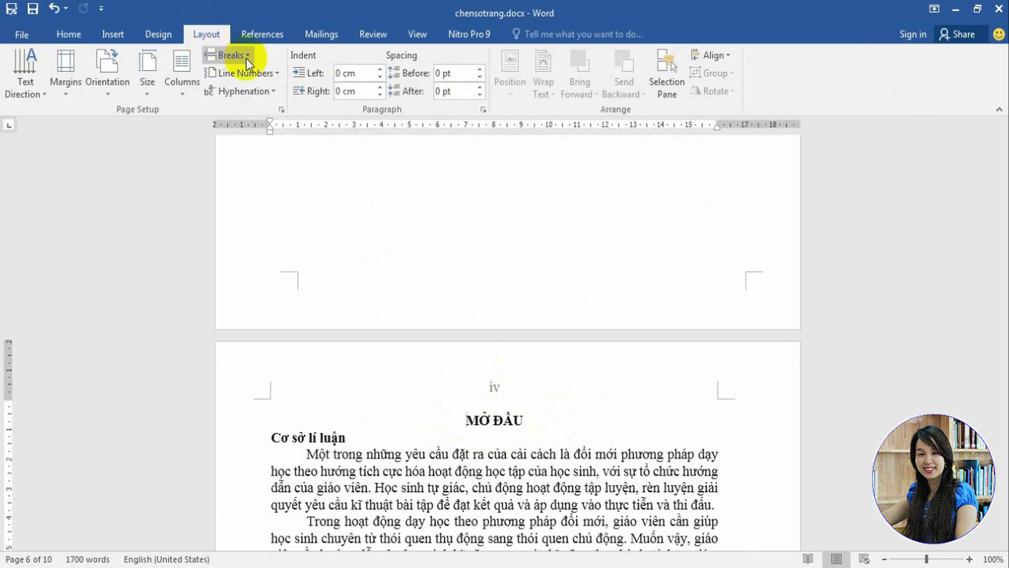
{"action": "left_click", "coordinate": [247, 57]}
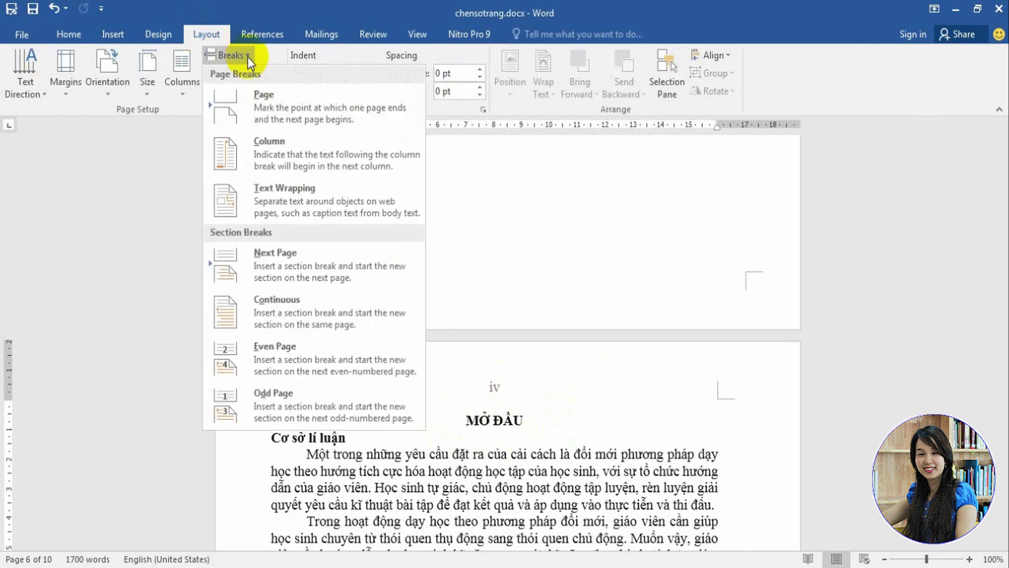
{"action": "left_click", "coordinate": [270, 260]}
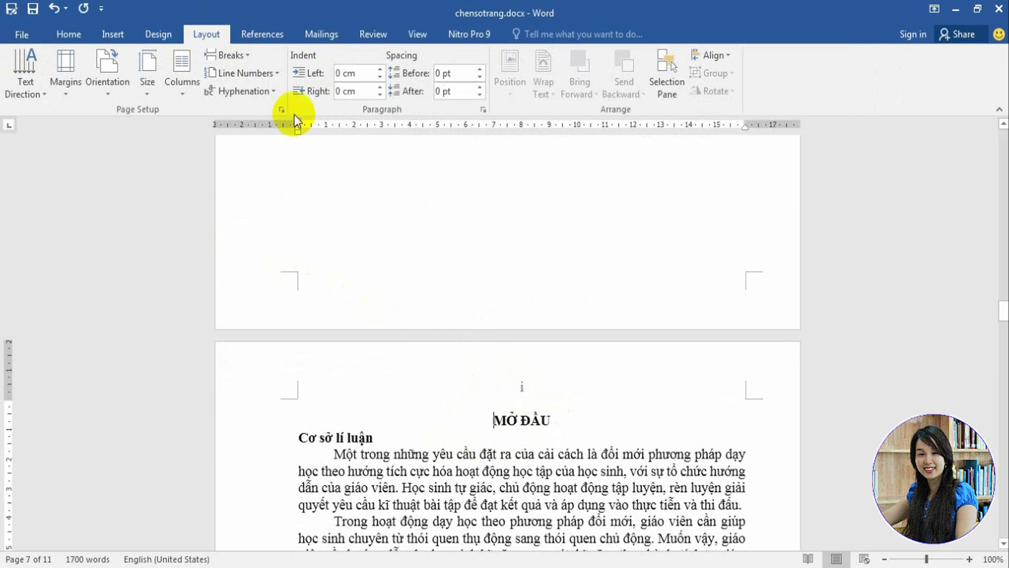
{"action": "scroll", "coordinate": [568, 408], "scroll_direction": "up", "scroll_amount": 3}
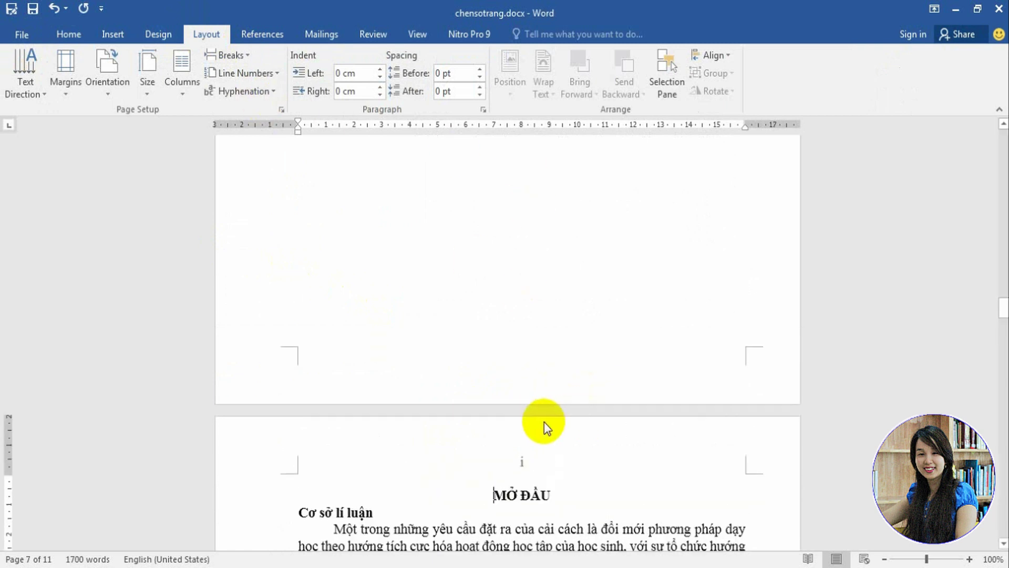
- Add a centred Plain Number 2 page number at the top of the MỞ ĐẦU page
{"action": "left_click", "coordinate": [112, 35]}
{"action": "left_click", "coordinate": [671, 92]}
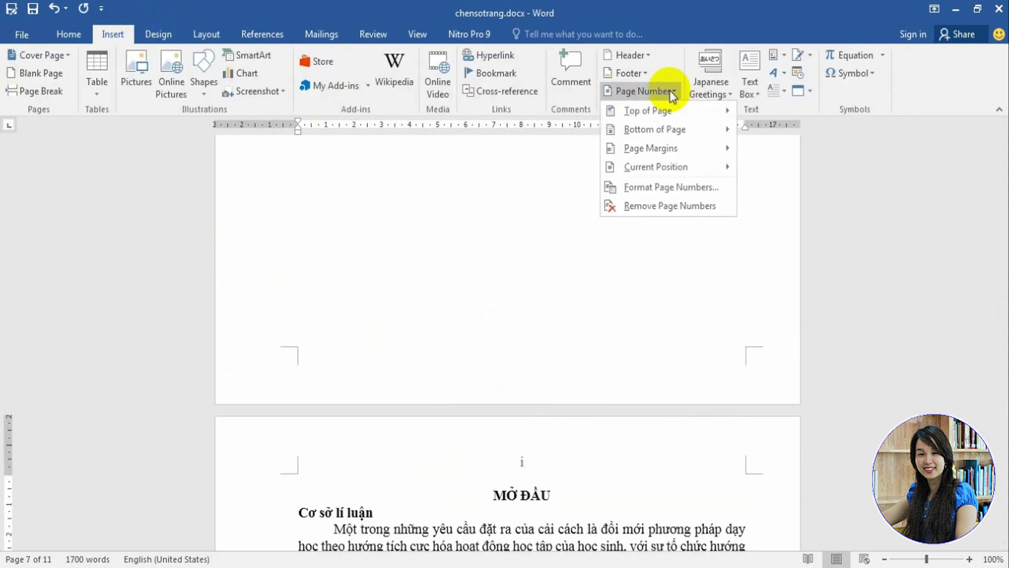
{"action": "mouse_move", "coordinate": [648, 111]}
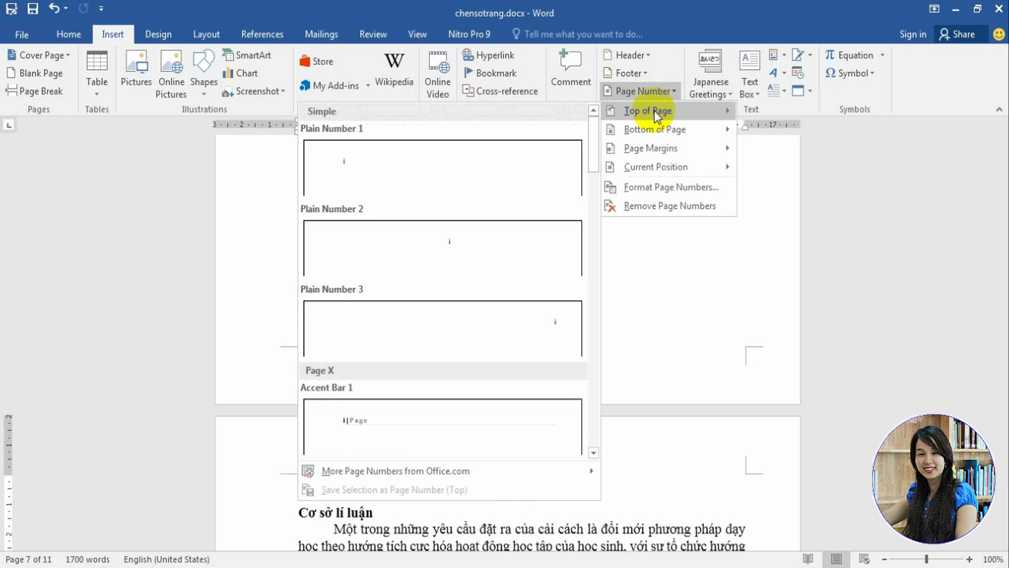
{"action": "left_click", "coordinate": [490, 253]}
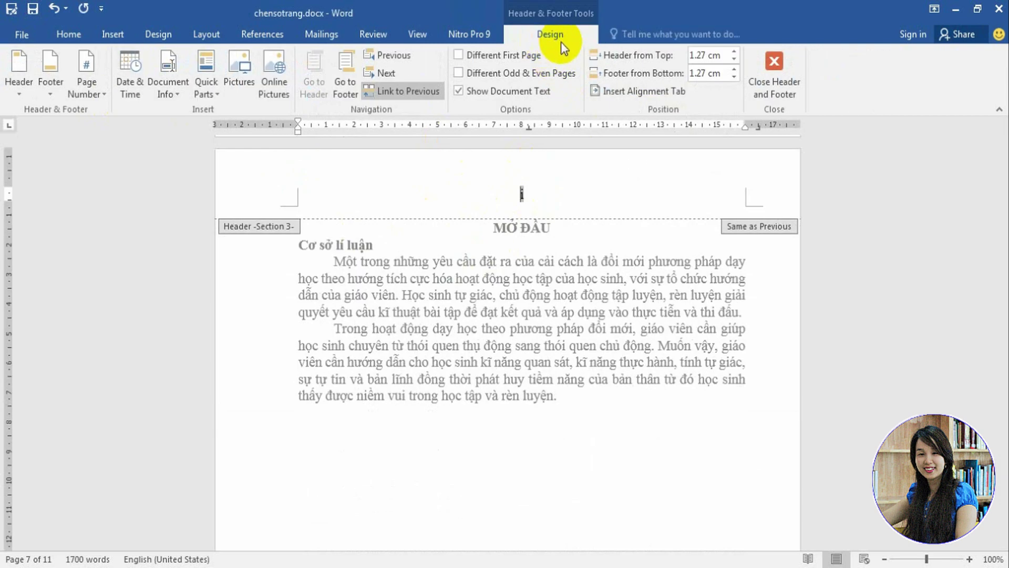
- Format this section's page numbers as 1, 2, 3, starting at 1
{"action": "left_click", "coordinate": [95, 97]}
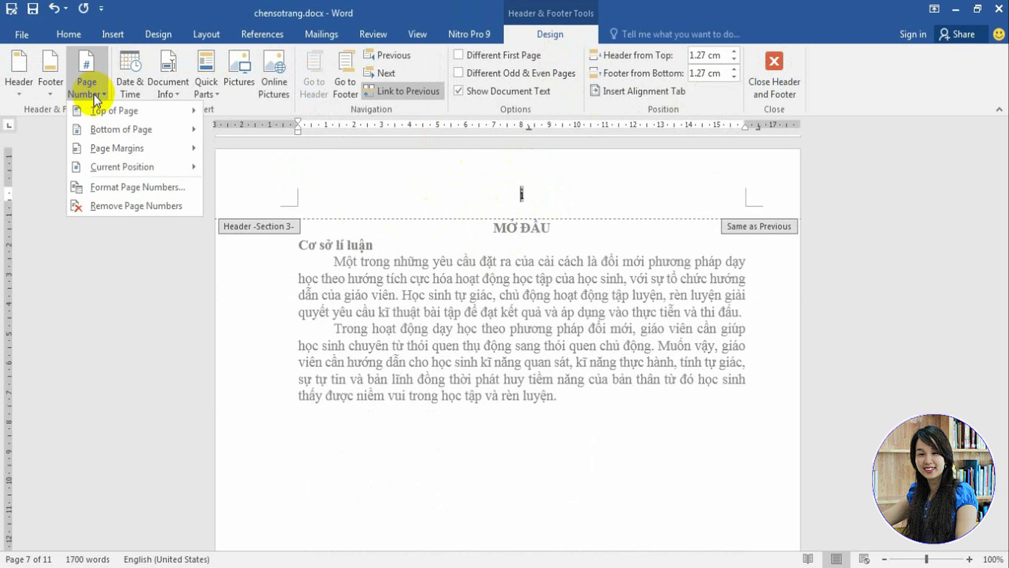
{"action": "left_click", "coordinate": [126, 190]}
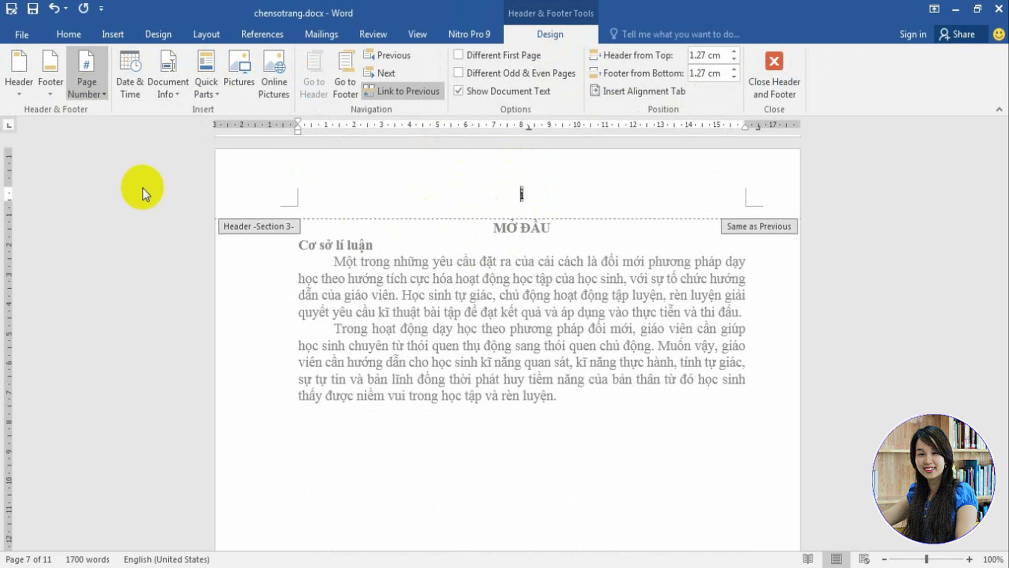
{"action": "left_click", "coordinate": [590, 200]}
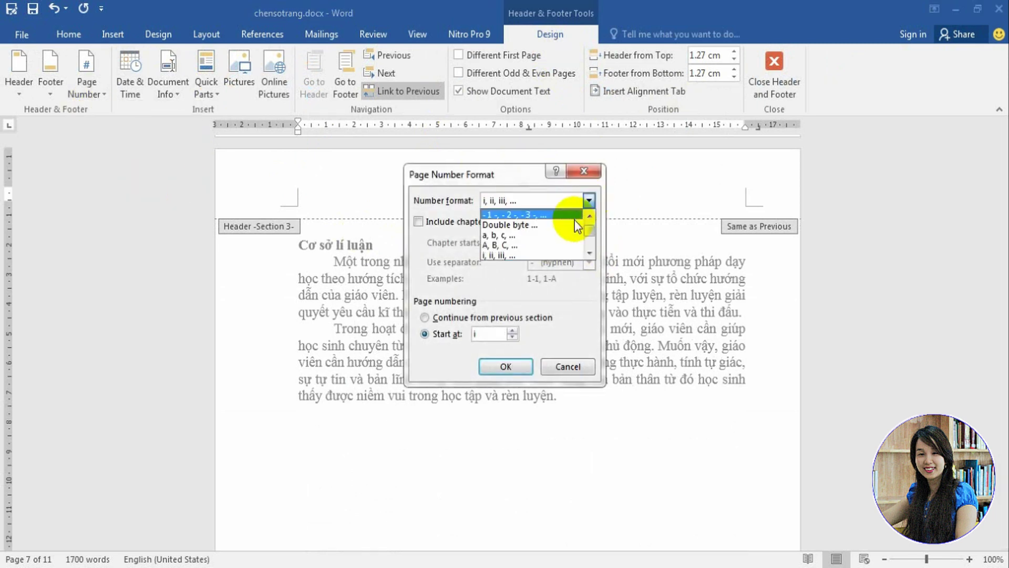
{"action": "left_click_drag", "start_coordinate": [587, 235], "coordinate": [588, 217]}
{"action": "left_click", "coordinate": [513, 212]}
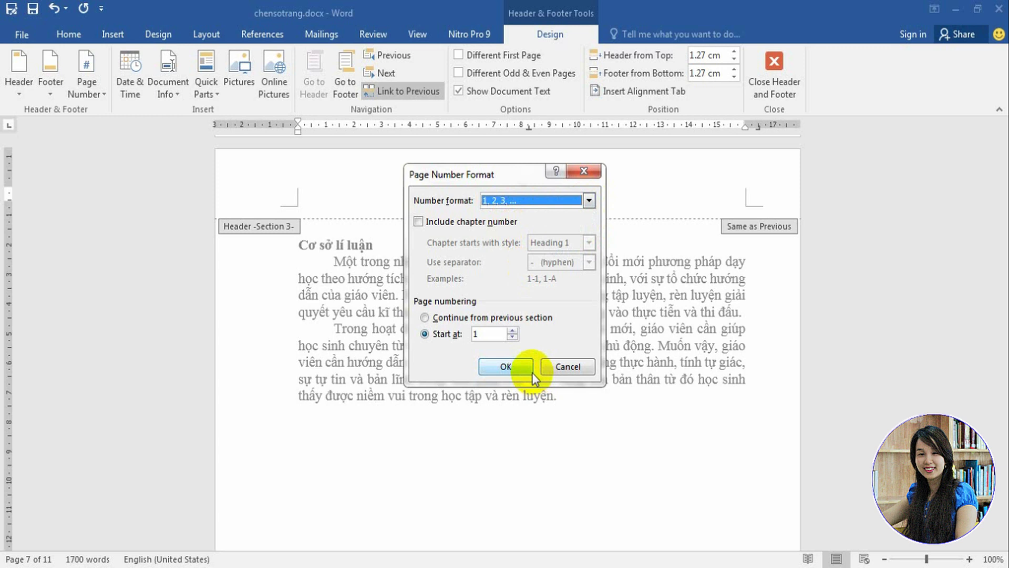
{"action": "left_click", "coordinate": [497, 366]}
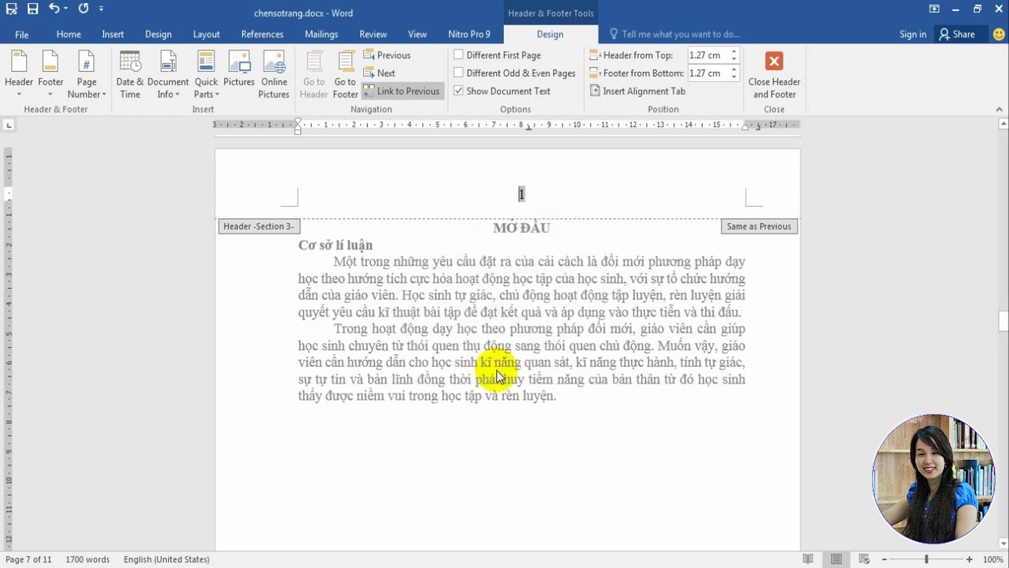
{"action": "scroll", "coordinate": [428, 248], "scroll_direction": "up", "scroll_amount": 5}
- Turn off Link to Previous for the Section 3 header
{"action": "left_click", "coordinate": [522, 342]}
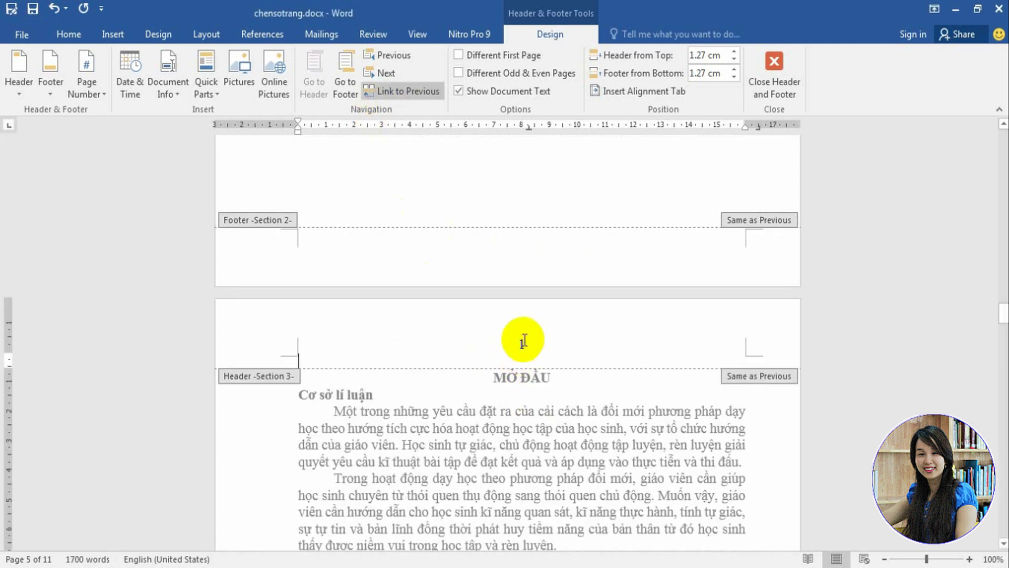
{"action": "left_click", "coordinate": [410, 91]}
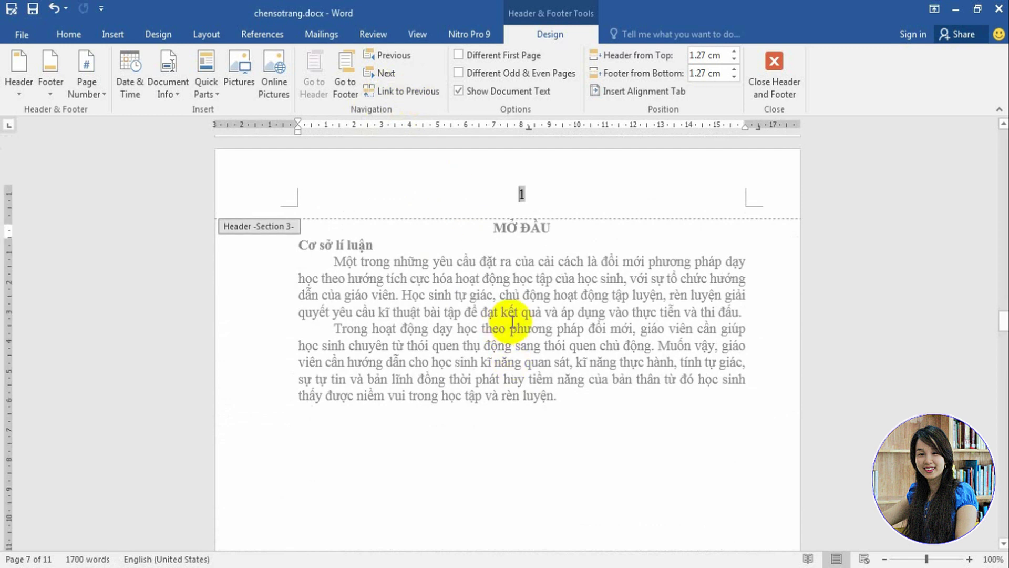
{"action": "scroll", "coordinate": [504, 342], "scroll_direction": "up", "scroll_amount": 3}
{"action": "scroll", "coordinate": [462, 388], "scroll_direction": "up", "scroll_amount": 1}
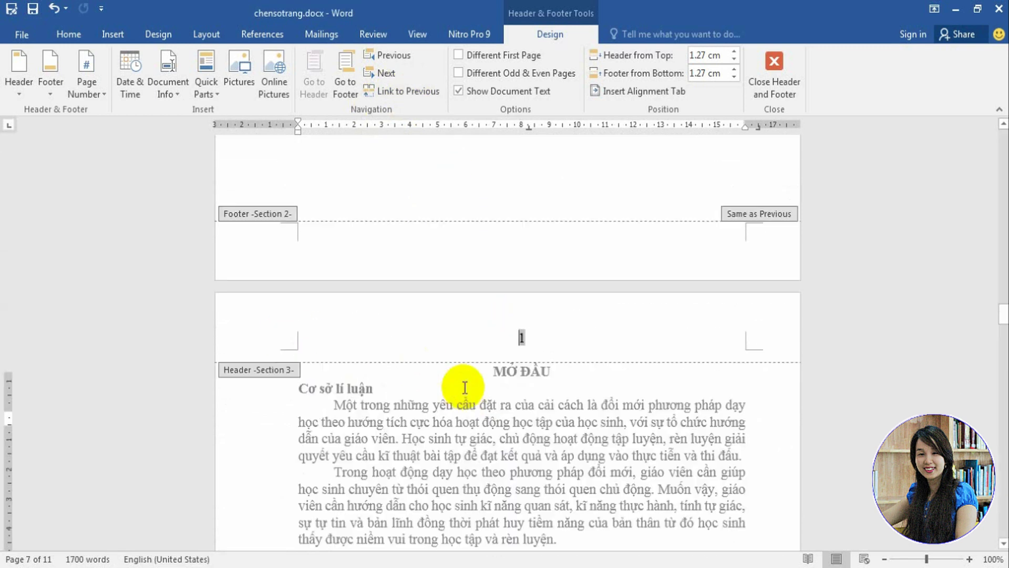
{"action": "scroll", "coordinate": [469, 400], "scroll_direction": "up", "scroll_amount": 5}
{"action": "scroll", "coordinate": [473, 394], "scroll_direction": "up", "scroll_amount": 3}
{"action": "scroll", "coordinate": [493, 399], "scroll_direction": "up", "scroll_amount": 4}
{"action": "scroll", "coordinate": [493, 400], "scroll_direction": "up", "scroll_amount": 3}
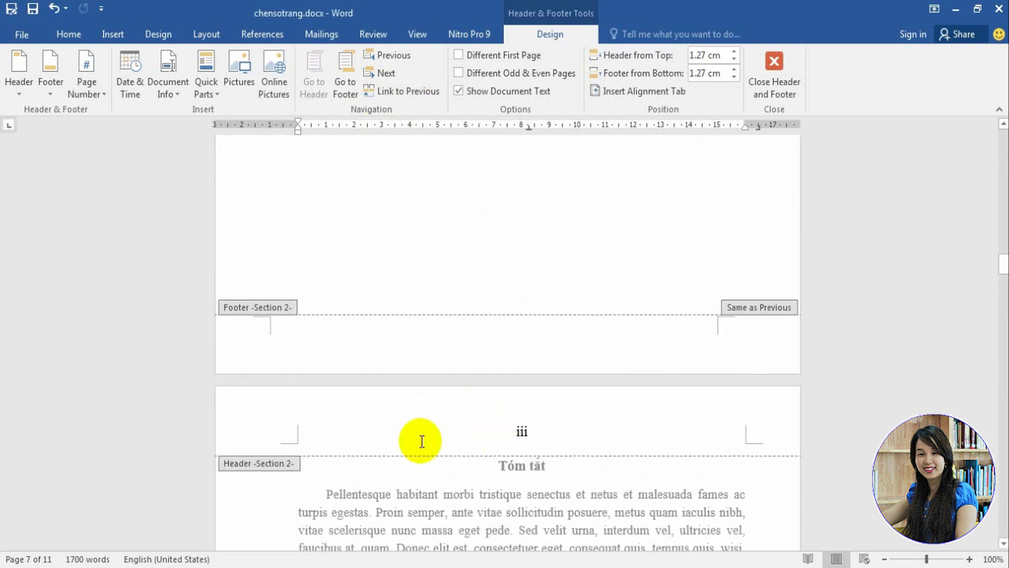
- Close header editing and put the cursor in the MỞ ĐẦU heading
{"action": "scroll", "coordinate": [506, 462], "scroll_direction": "down", "scroll_amount": 7}
{"action": "double_click", "coordinate": [510, 458]}
{"action": "scroll", "coordinate": [511, 293], "scroll_direction": "down", "scroll_amount": 1}
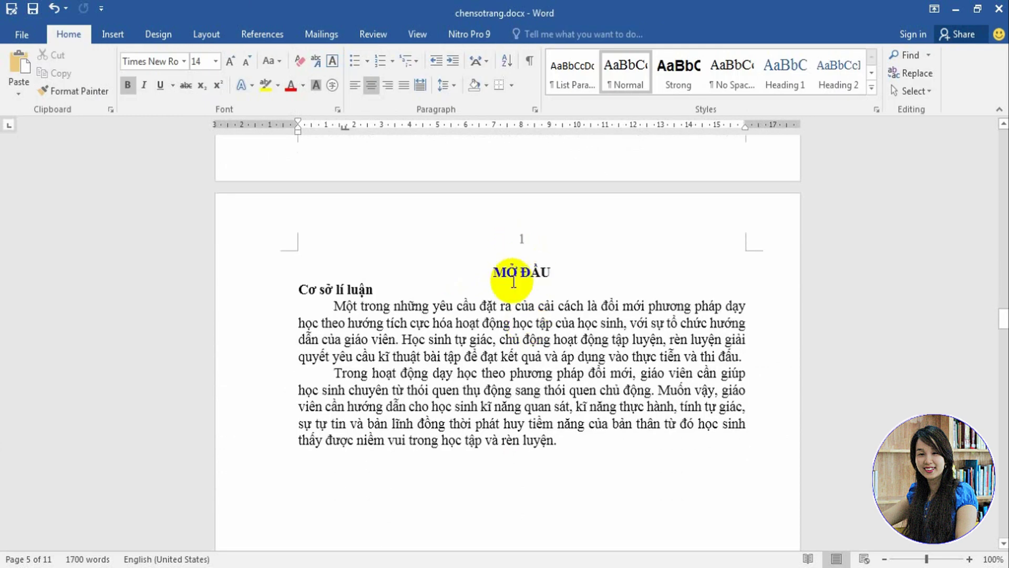
{"action": "left_click", "coordinate": [518, 243]}
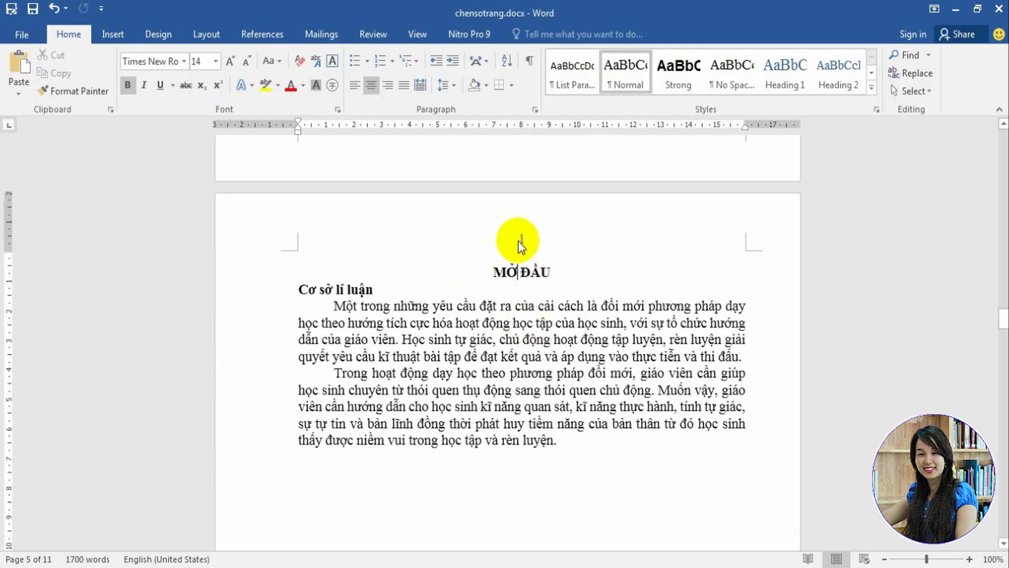
- Insert a Bold Numbers 3 'Page X of Y' page number at the top right
{"action": "left_click", "coordinate": [113, 34]}
{"action": "left_click", "coordinate": [652, 92]}
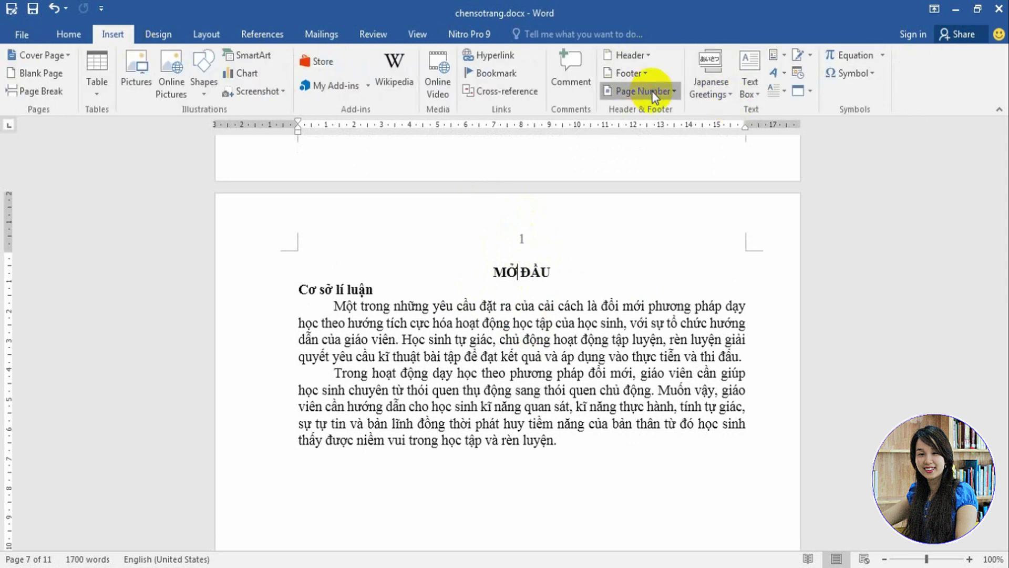
{"action": "mouse_move", "coordinate": [647, 111]}
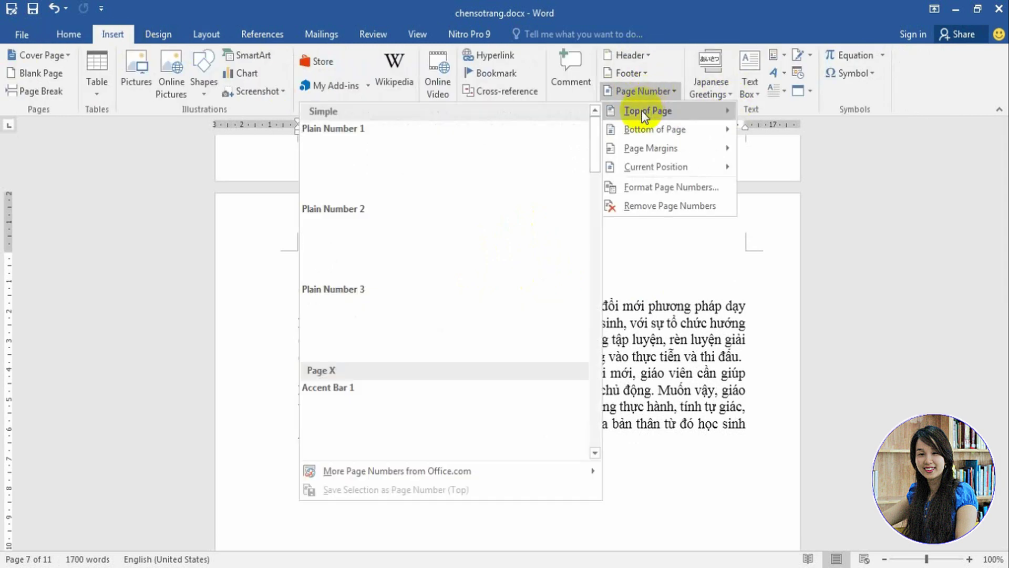
{"action": "left_click_drag", "start_coordinate": [593, 147], "coordinate": [594, 218]}
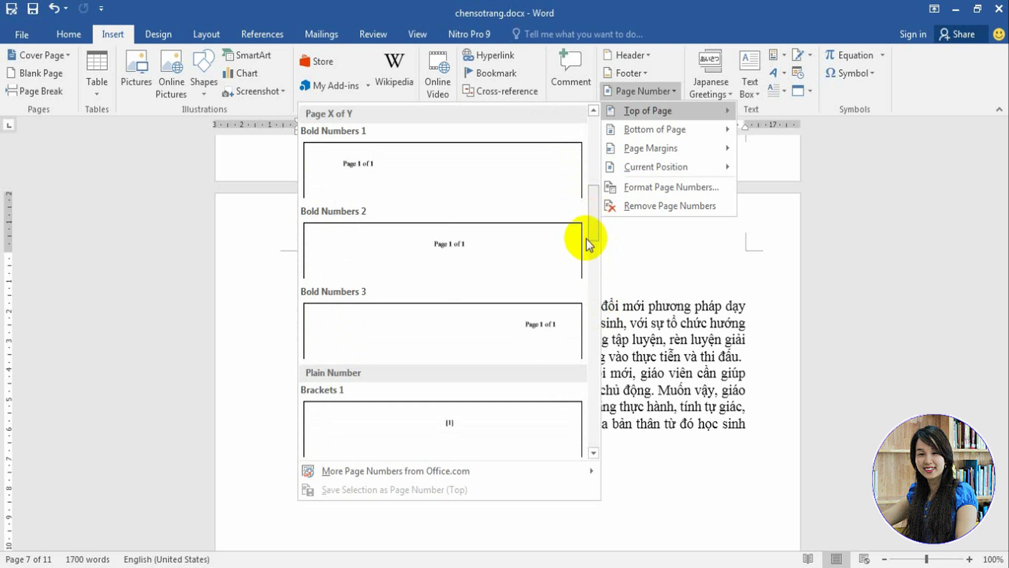
{"action": "left_click", "coordinate": [530, 329]}
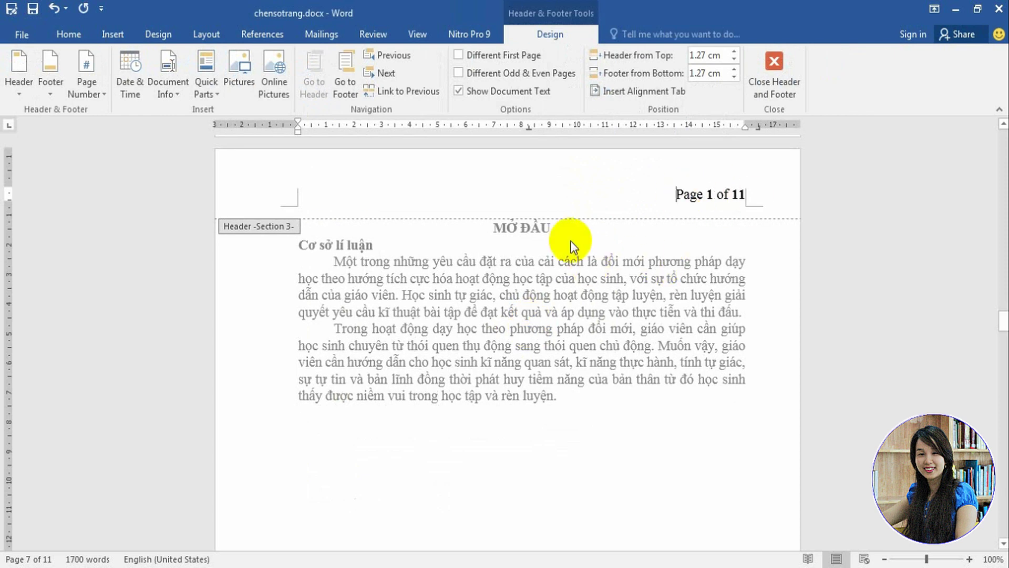
{"action": "scroll", "coordinate": [570, 247], "scroll_direction": "up", "scroll_amount": 3}
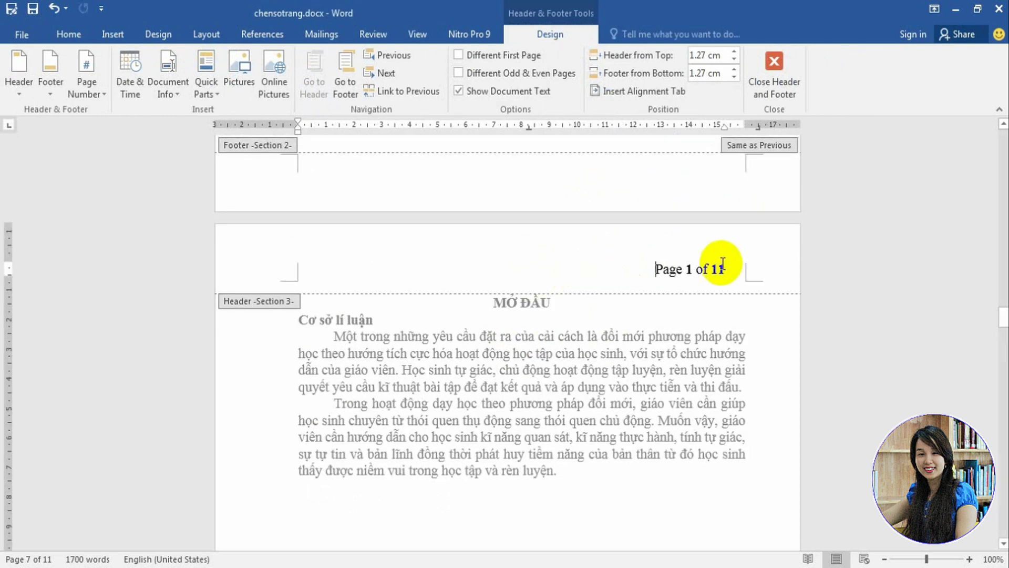
- Centre, then left-align the Page 1 of 11 header, and undo the changes
{"action": "key", "text": "ctrl+e"}
{"action": "key", "text": "ctrl+l"}
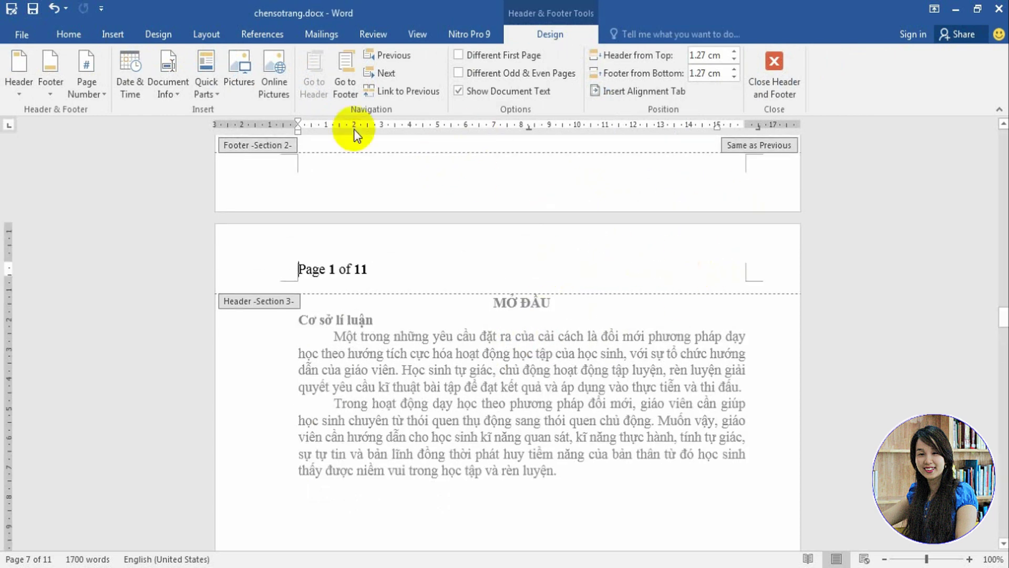
{"action": "key", "text": "ctrl+z"}
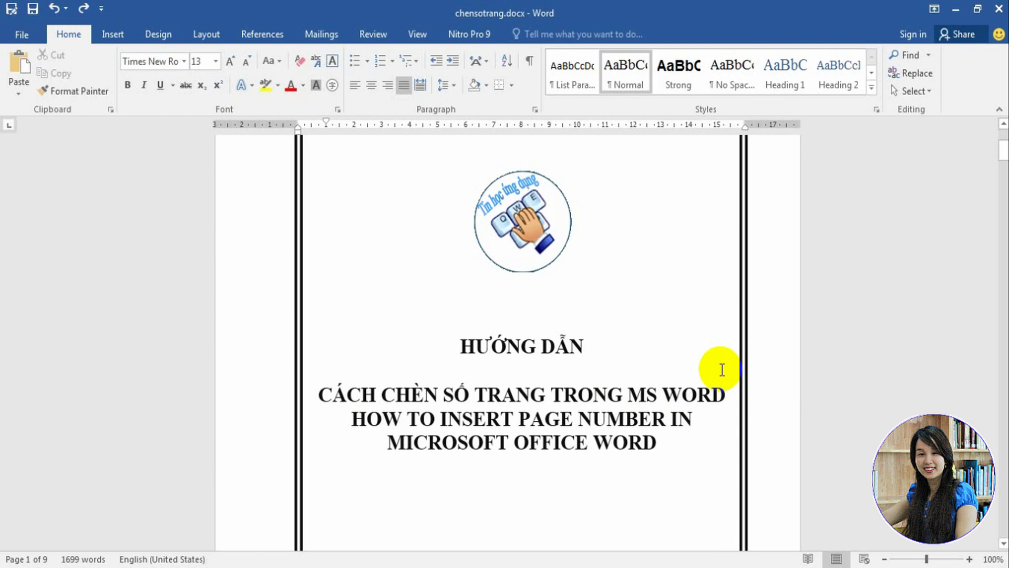